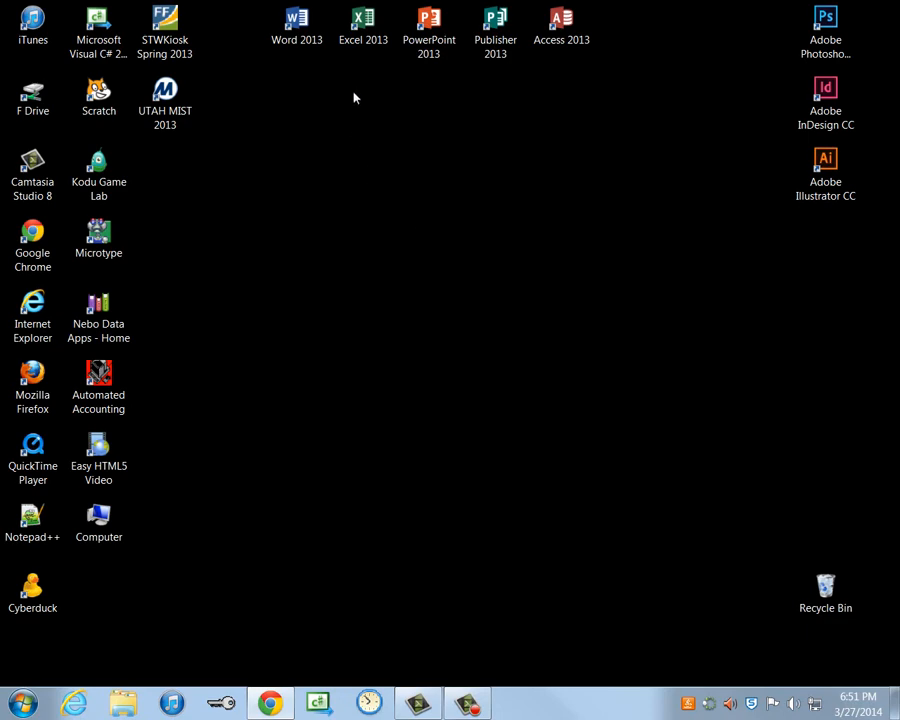
- Launch Word 2013 from its desktop shortcut
double_click(300, 28)
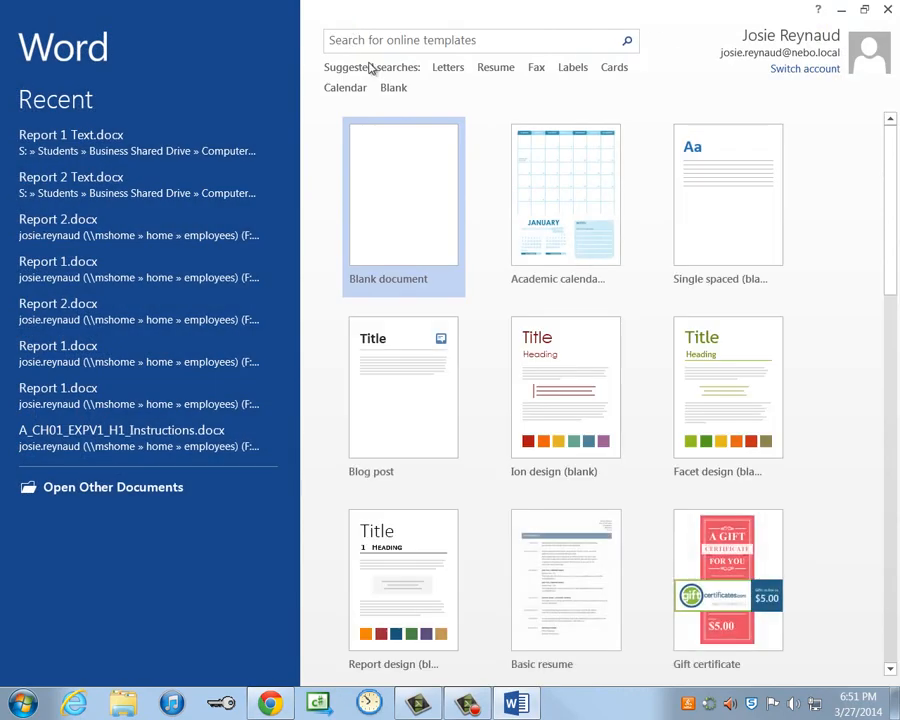
- Create a blank document using the No Spacing style and Normal 1-inch margins
left_click(423, 227)
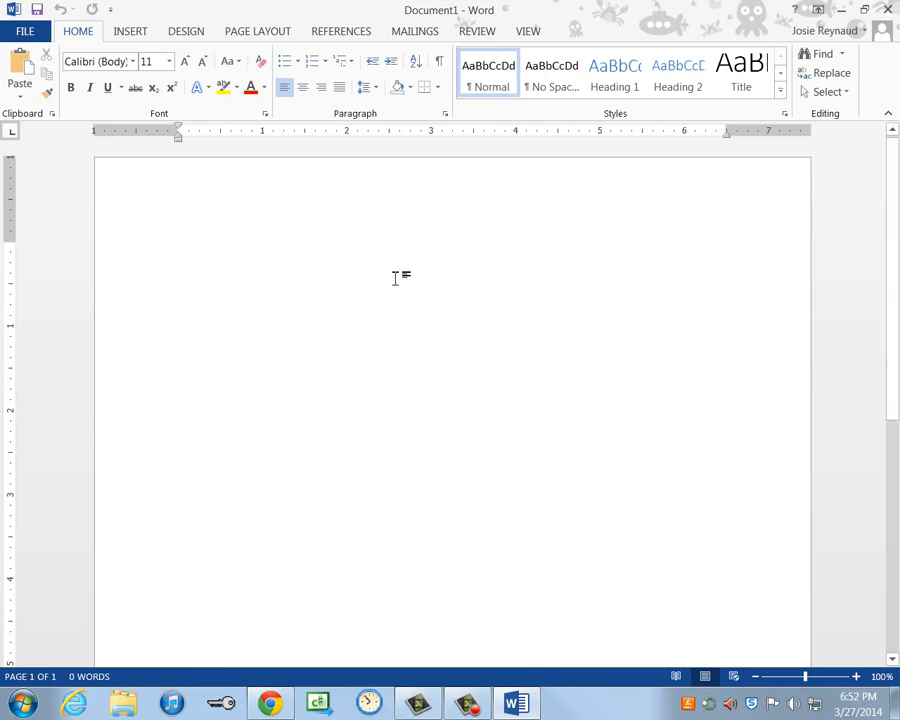
left_click(554, 89)
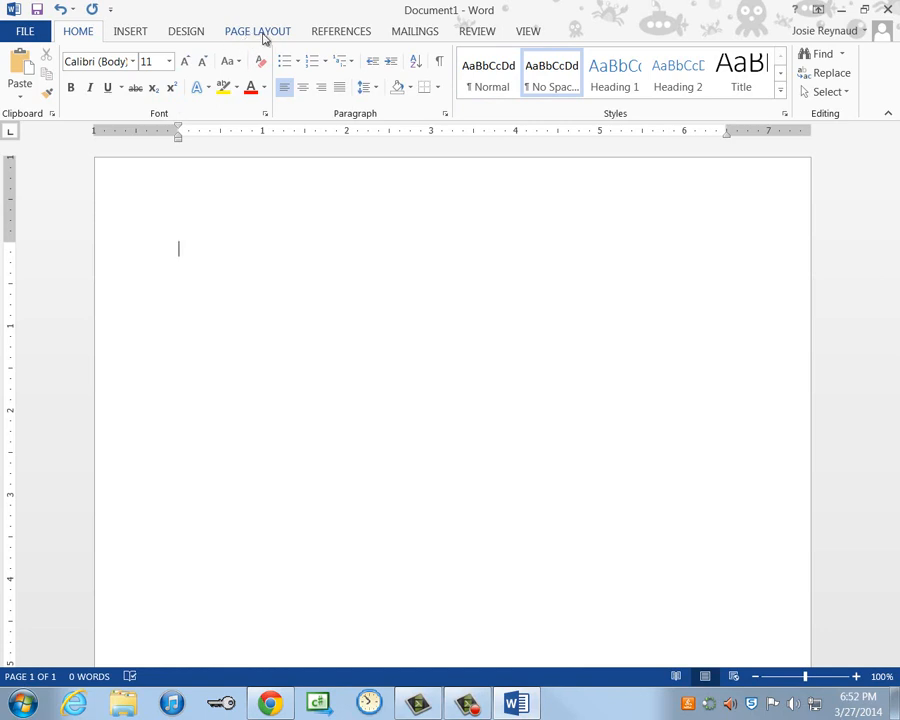
left_click(262, 34)
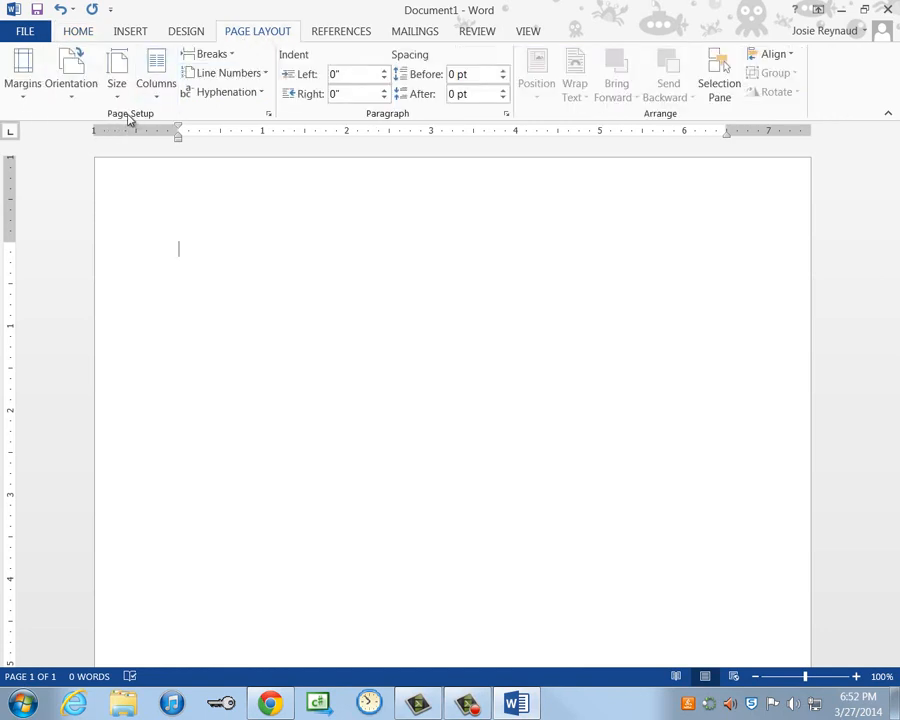
left_click(19, 86)
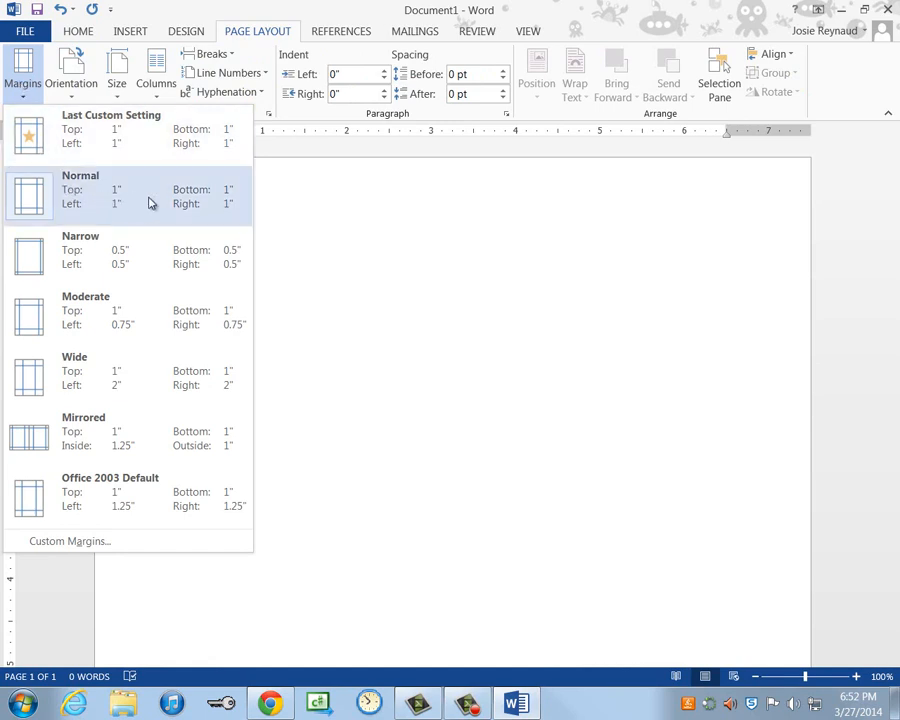
left_click(231, 211)
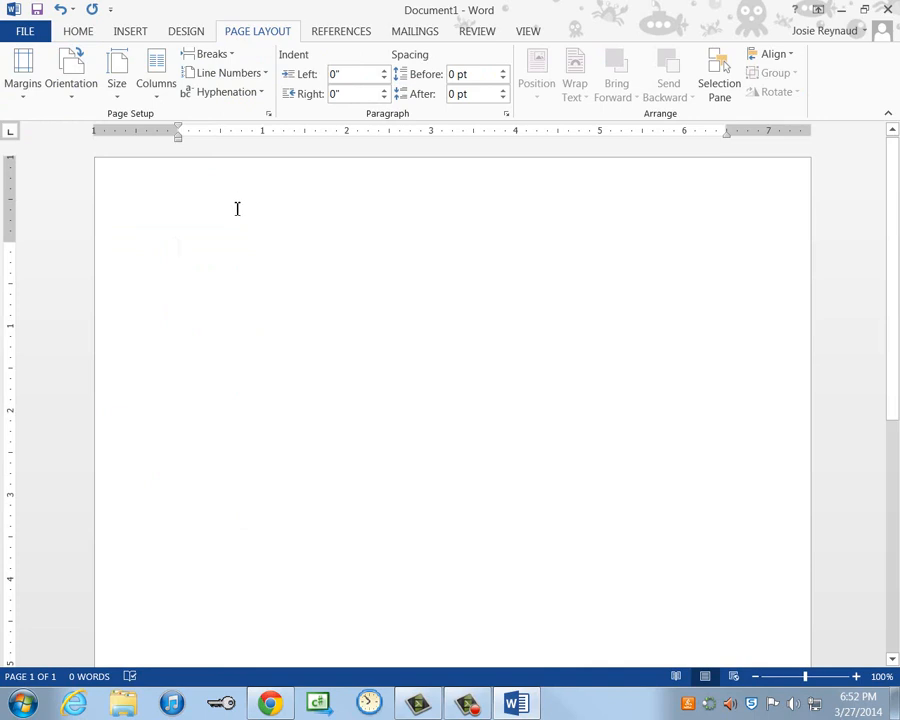
- Set the font to Times New Roman 12 pt with 2.0 line spacing
left_click(85, 36)
left_click(132, 62)
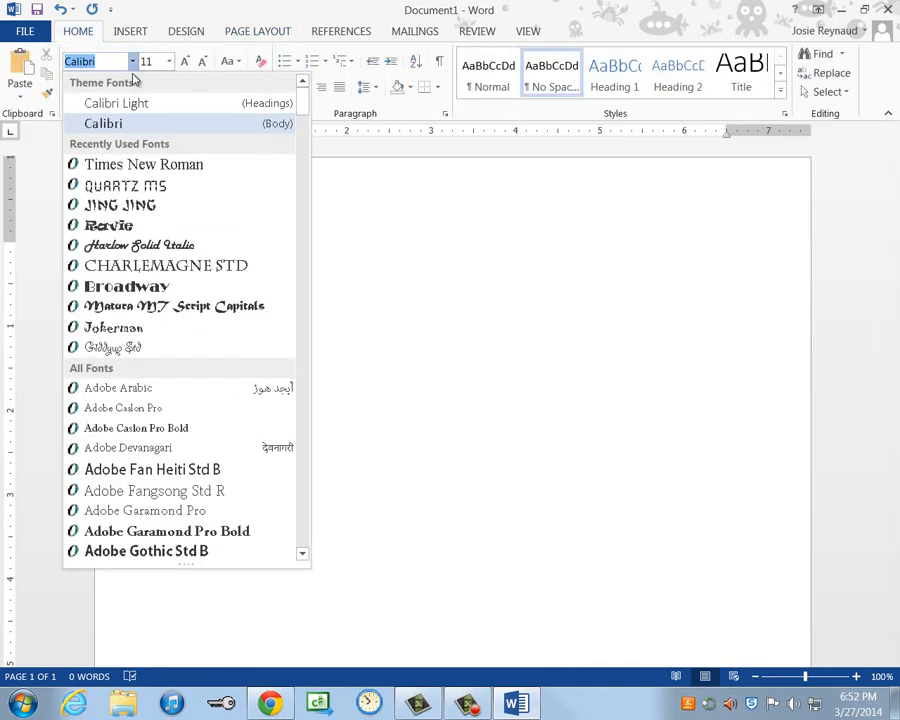
left_click(129, 171)
left_click(169, 62)
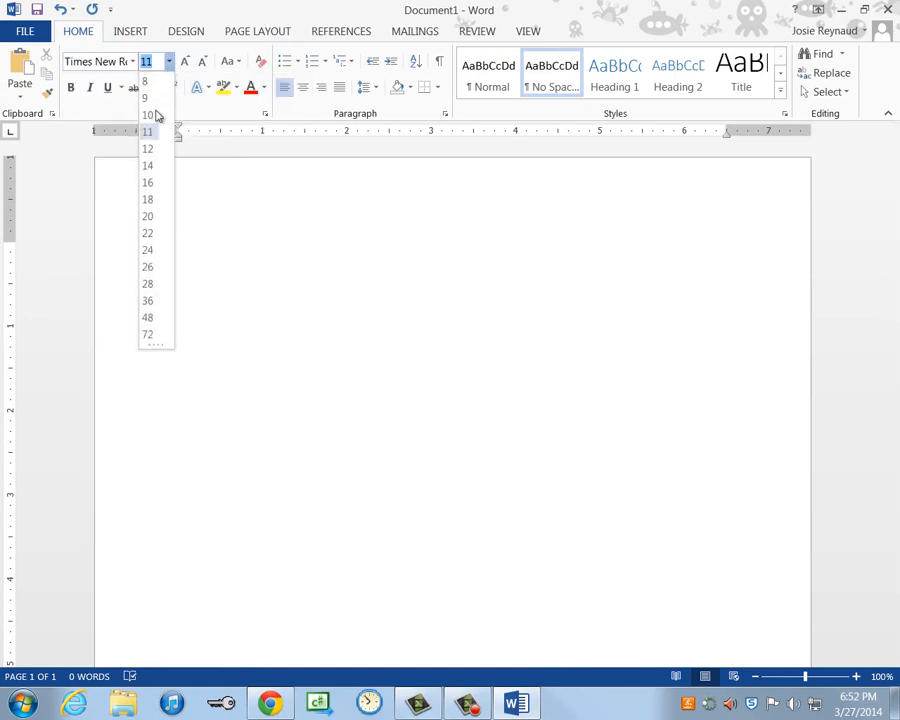
left_click(148, 150)
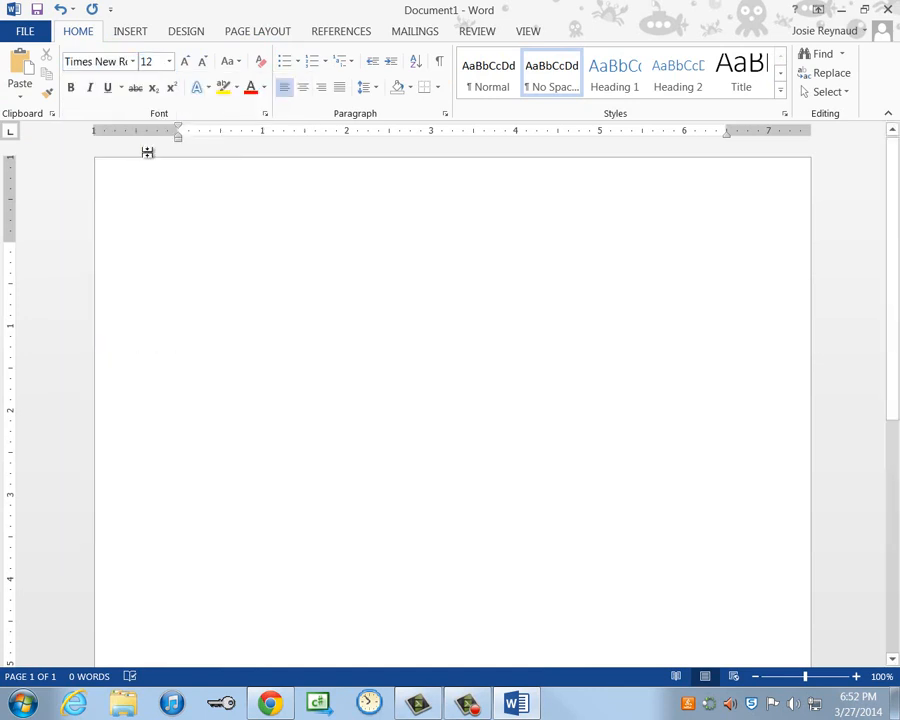
left_click(369, 93)
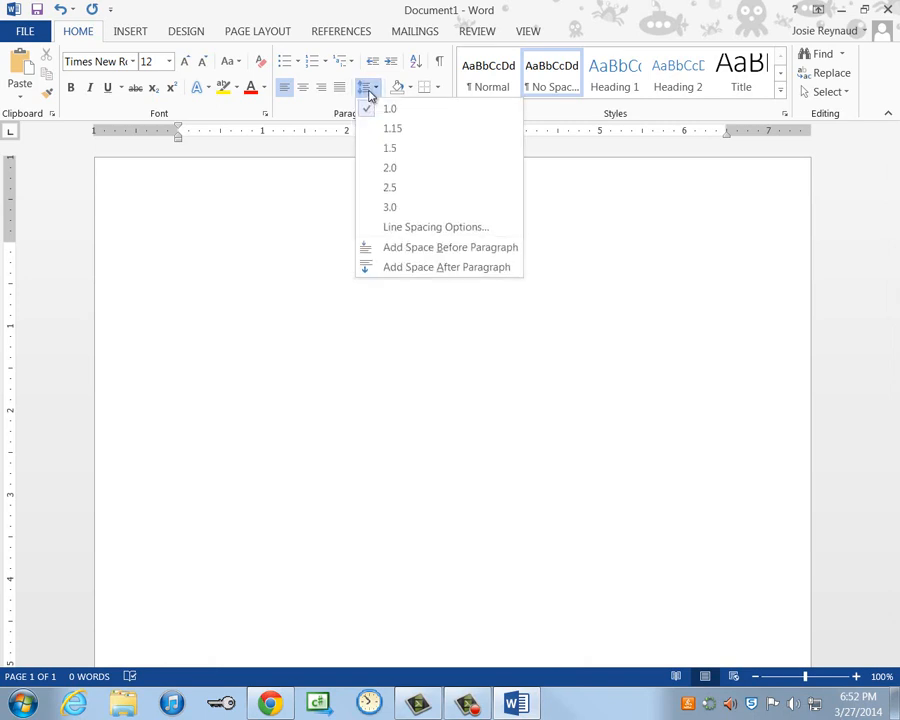
left_click(400, 177)
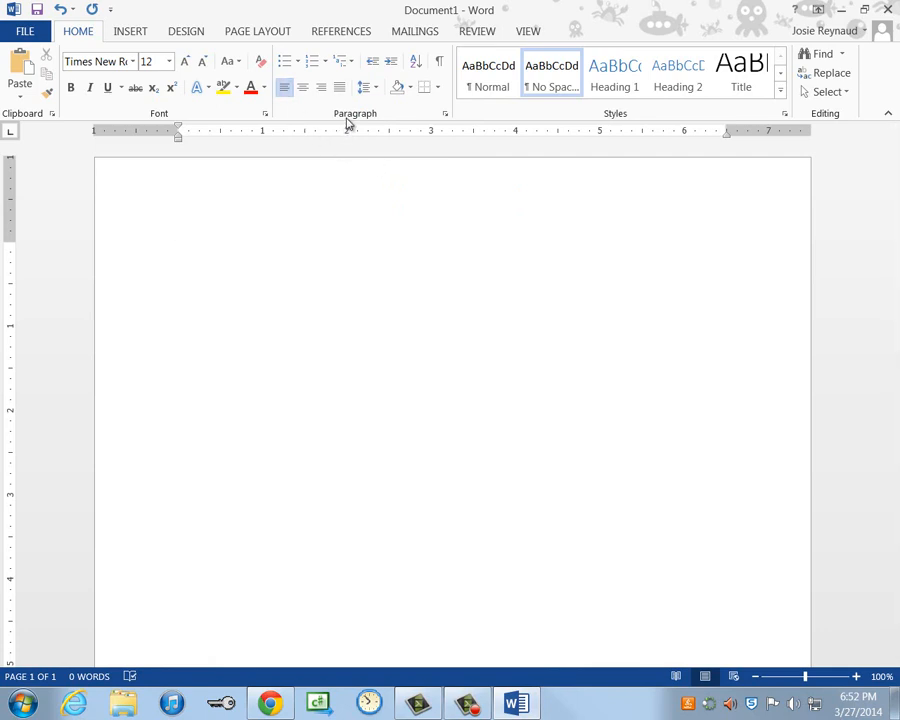
- Check the Paragraph dialog's Line and Page Breaks settings, keeping Widow/Orphan control on
left_click(446, 118)
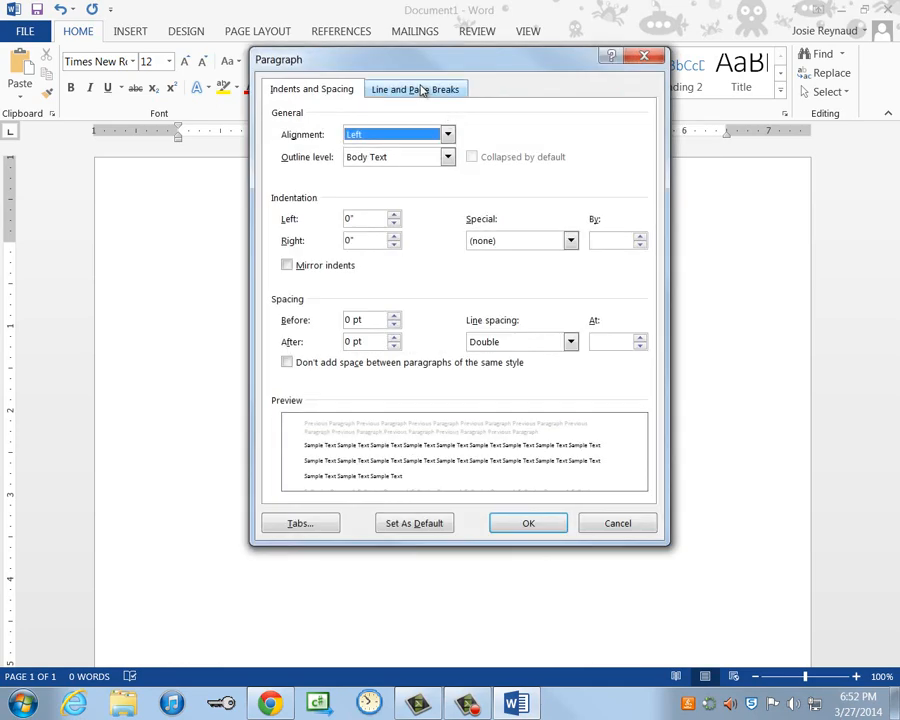
left_click(416, 92)
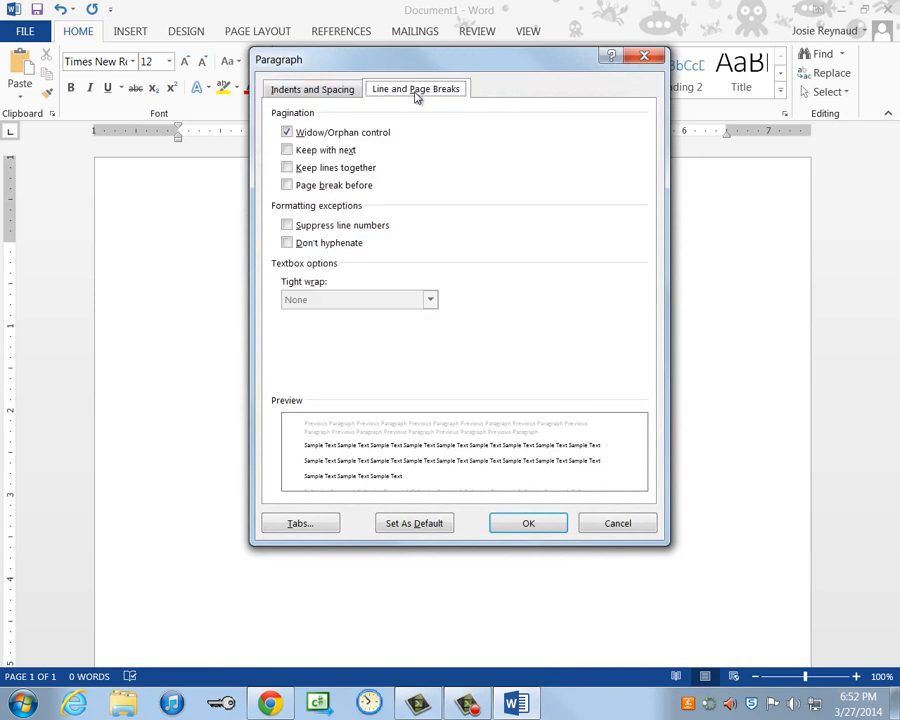
left_click(529, 526)
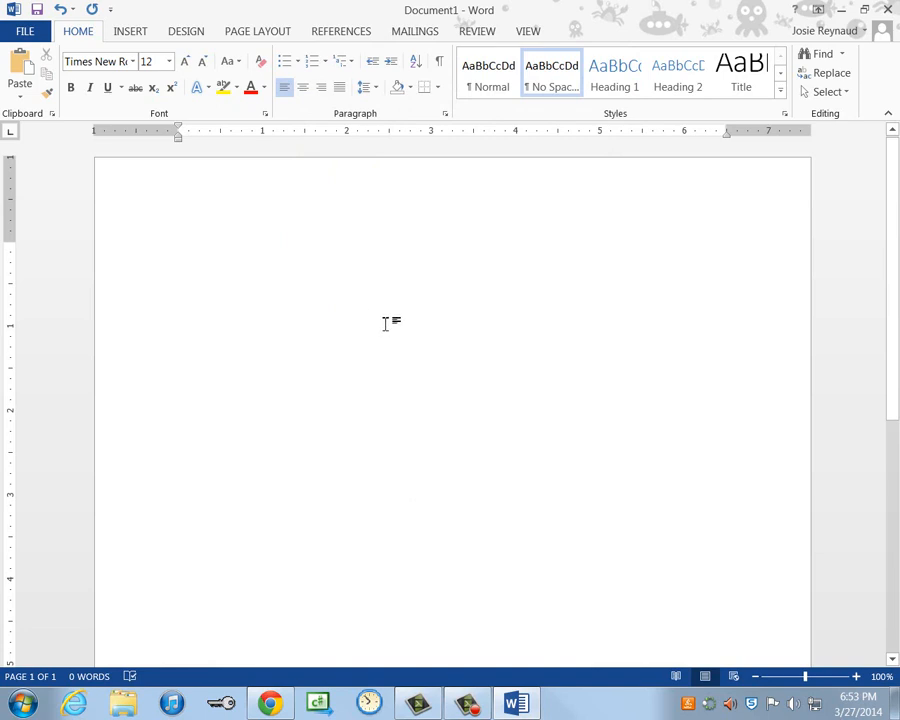
- Edit the page header as right-aligned Times New Roman 12 pt text reading 'LastName'
left_click(132, 32)
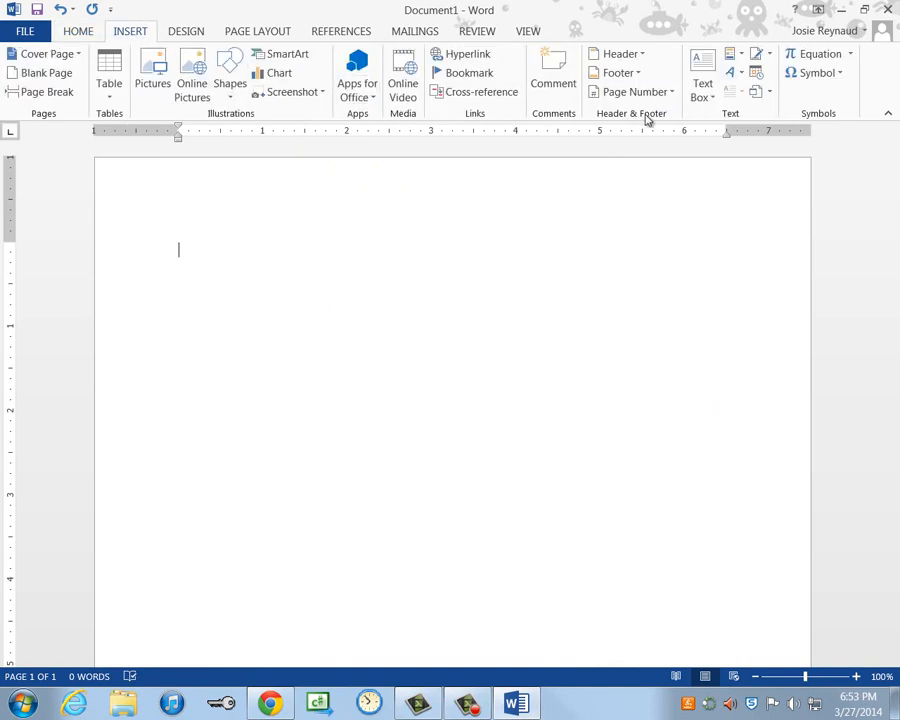
left_click(638, 60)
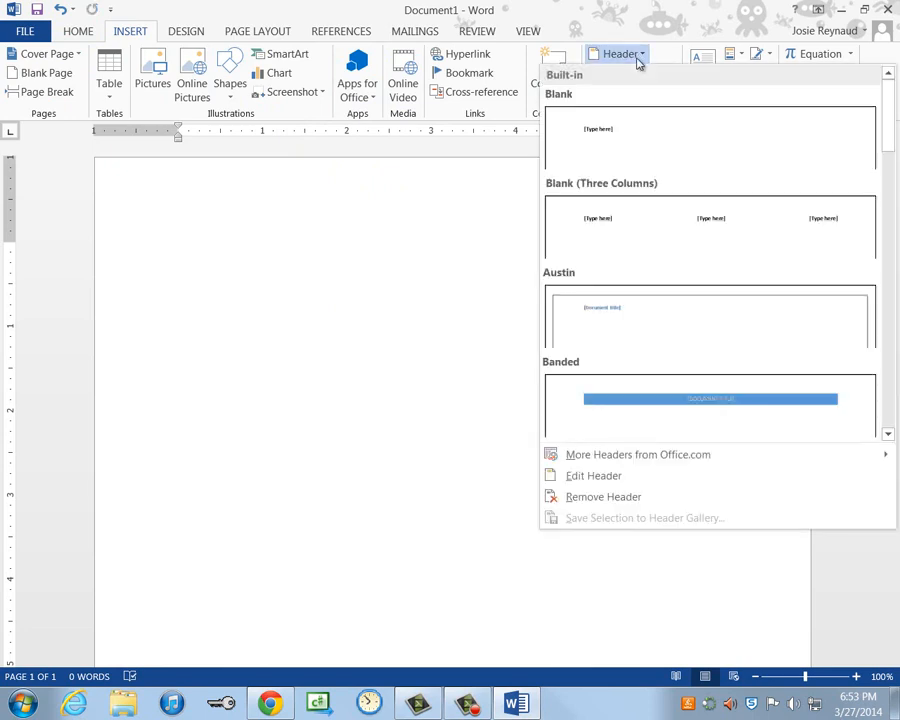
left_click(597, 480)
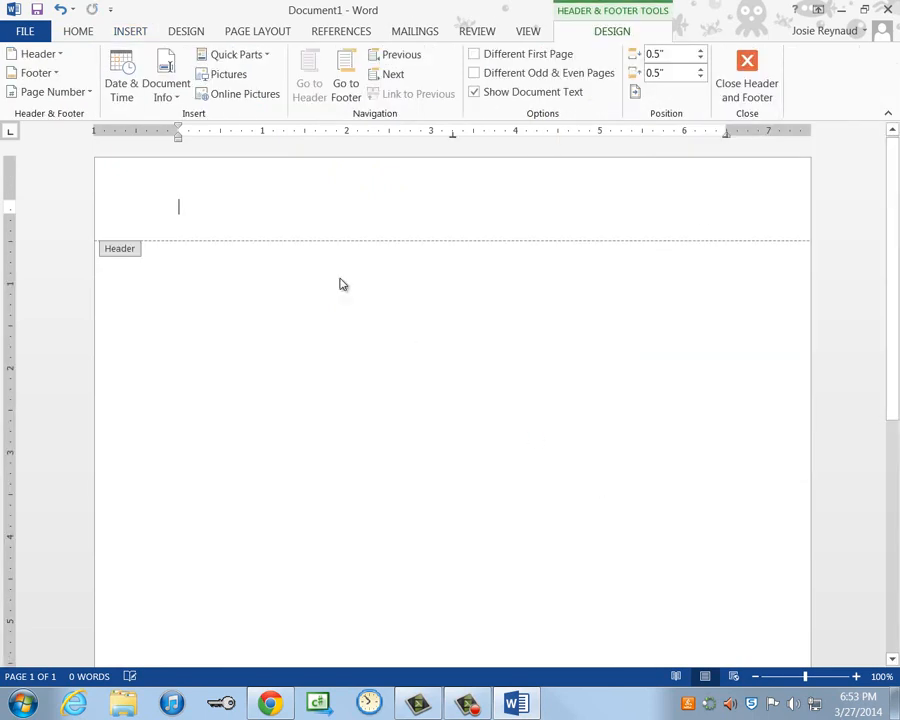
left_click(76, 31)
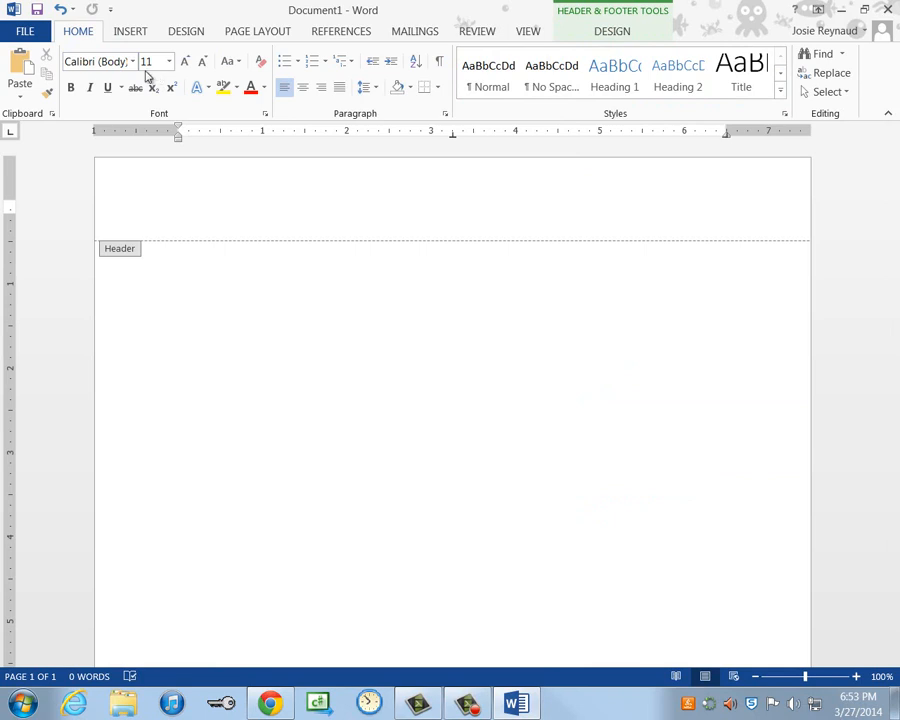
left_click(131, 62)
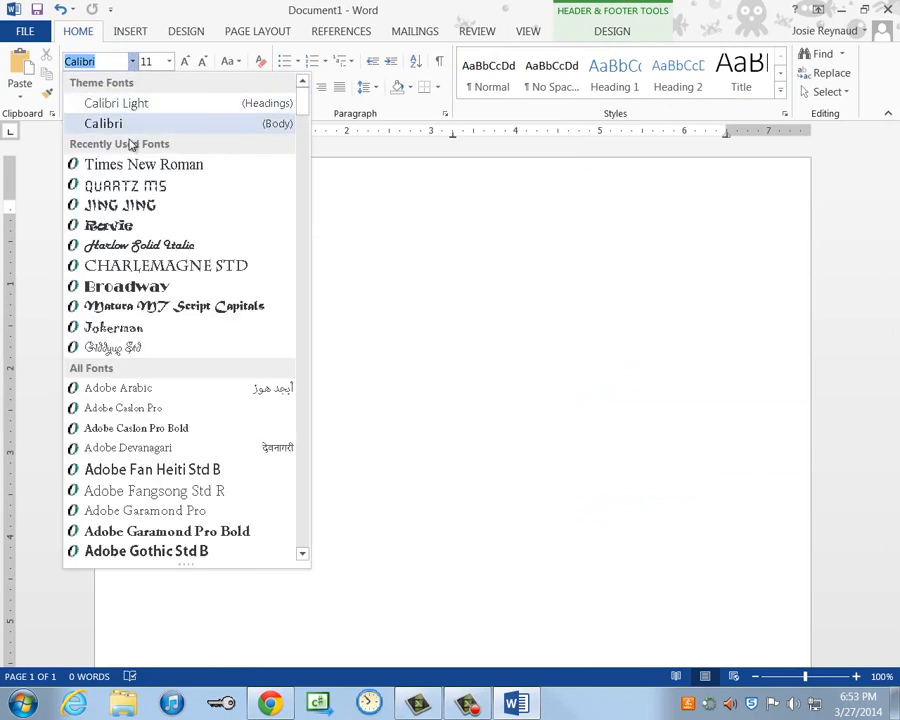
left_click(133, 166)
left_click(169, 62)
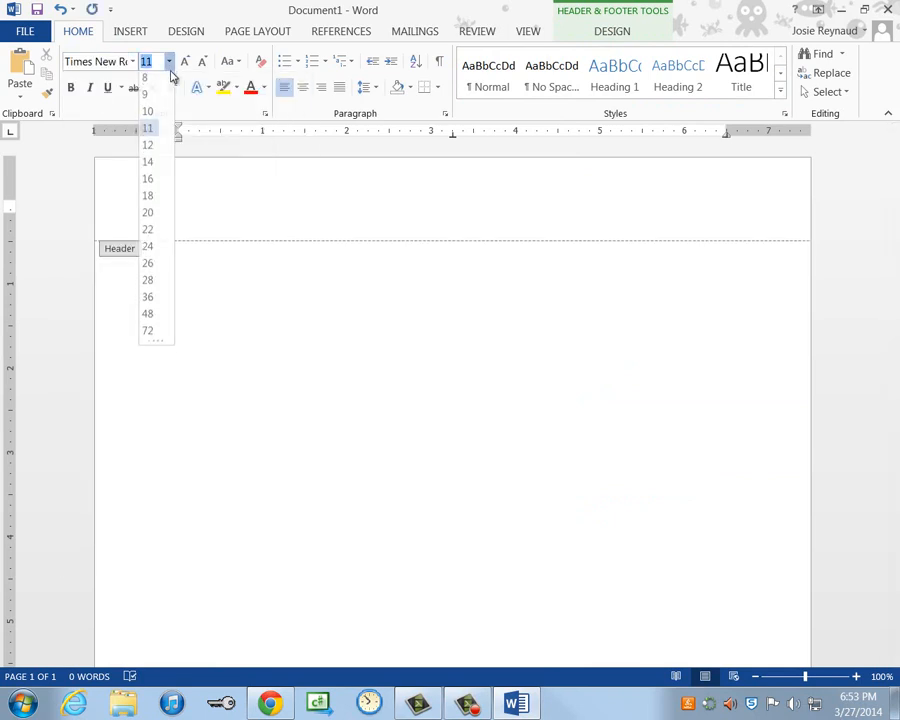
left_click(156, 151)
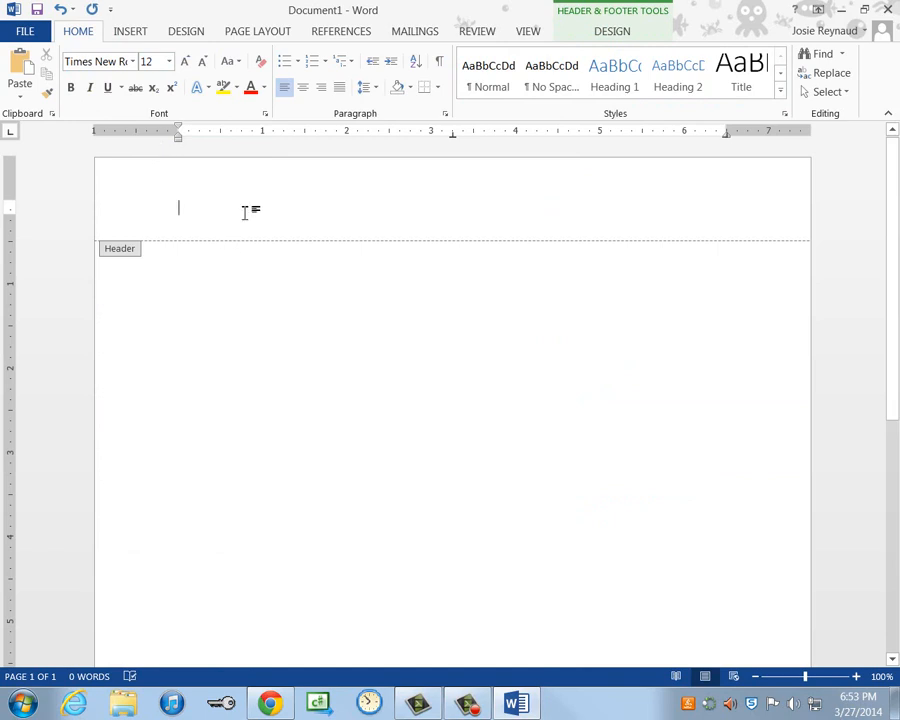
left_click(321, 88)
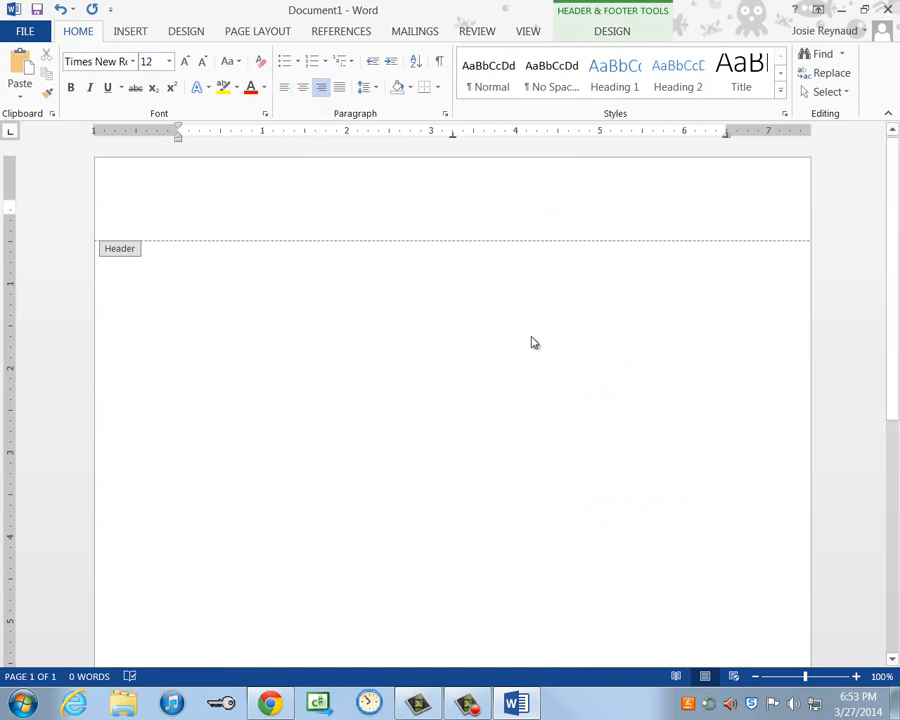
type("LastName")
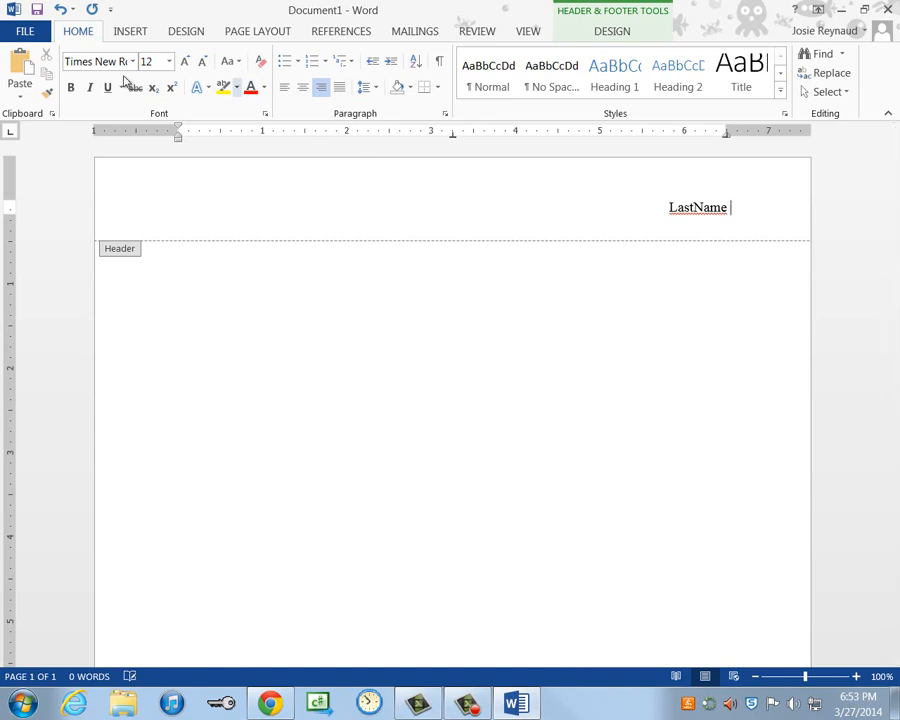
- Add a Plain Number page number after LastName and close the header
left_click(128, 34)
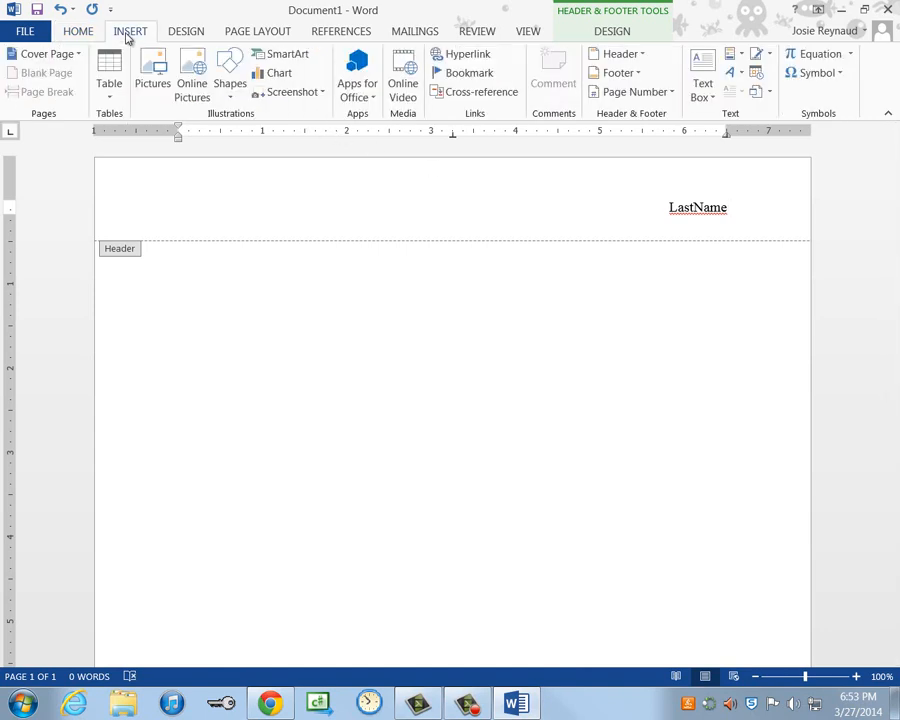
left_click(652, 92)
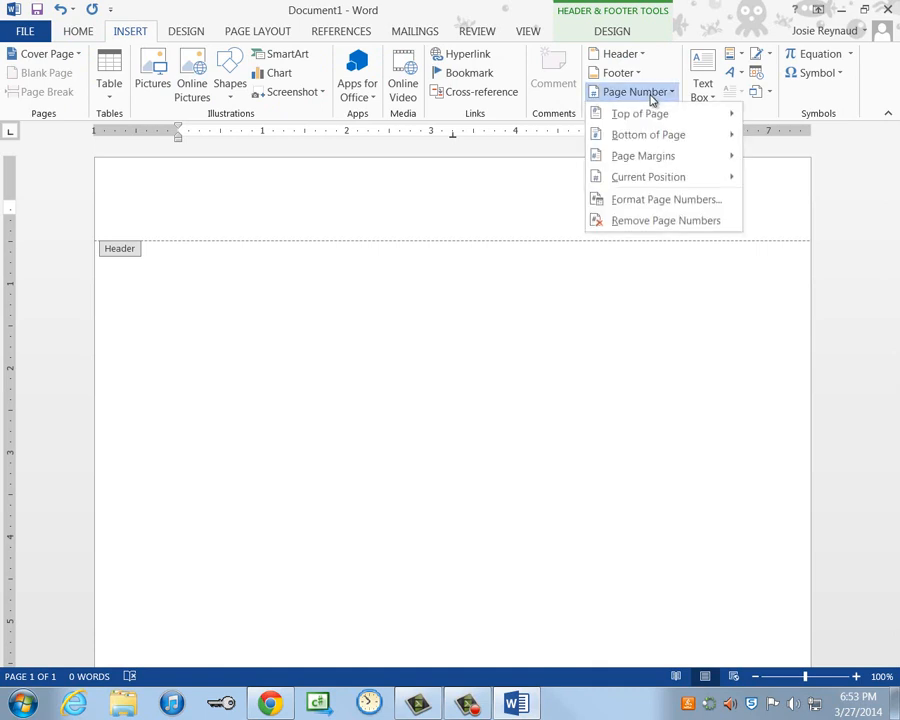
mouse_move(665, 183)
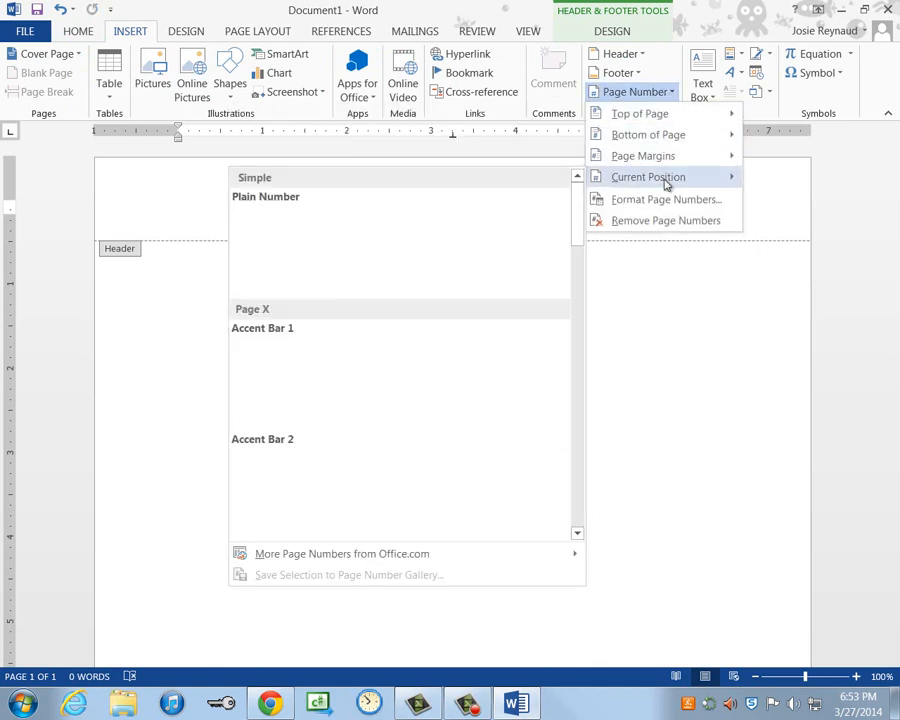
left_click(421, 255)
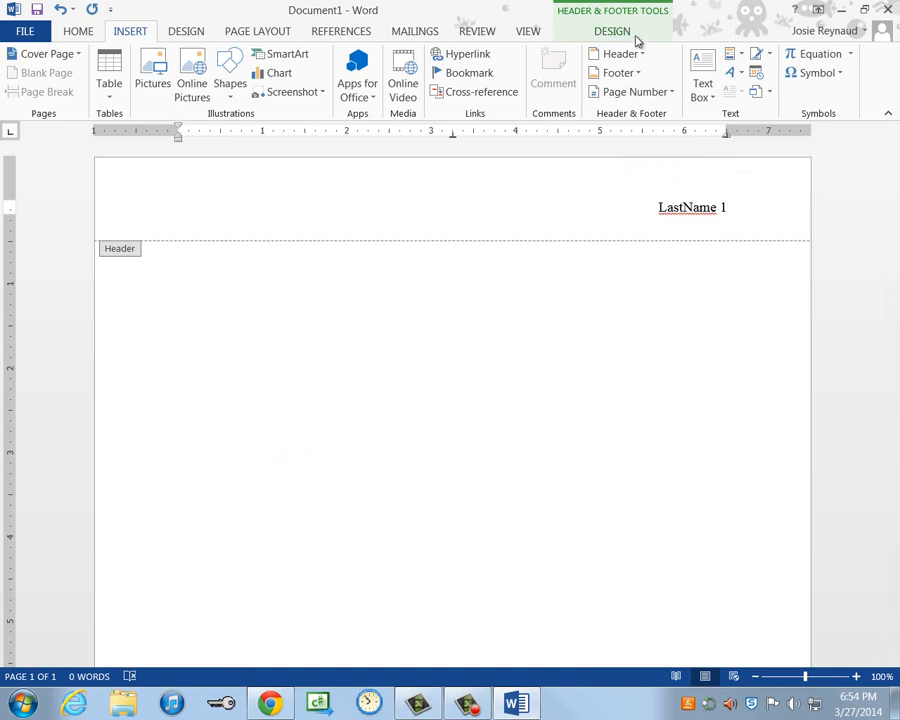
left_click(617, 36)
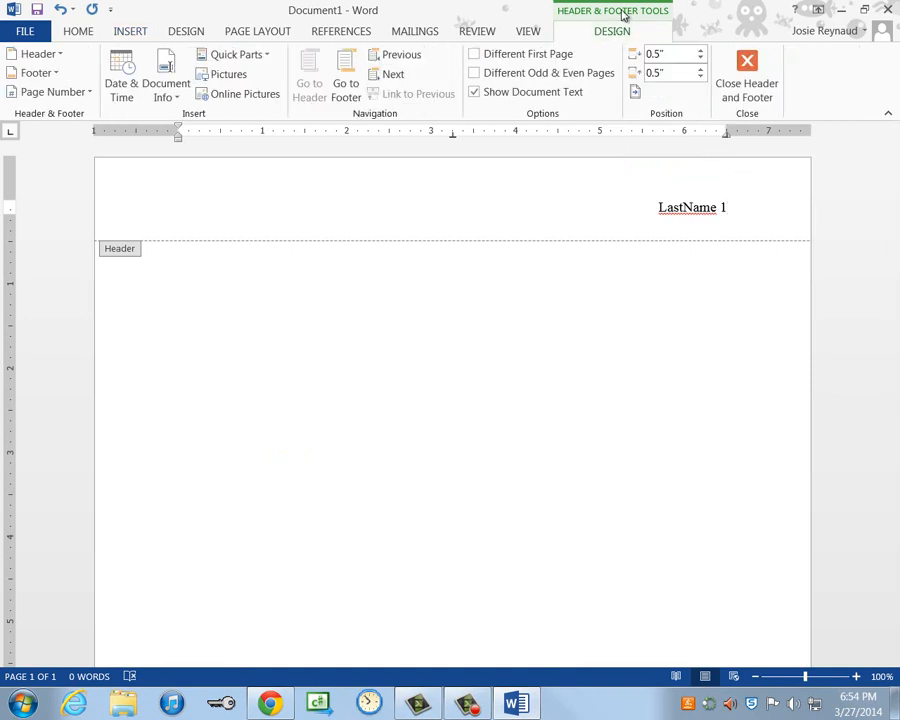
left_click(747, 80)
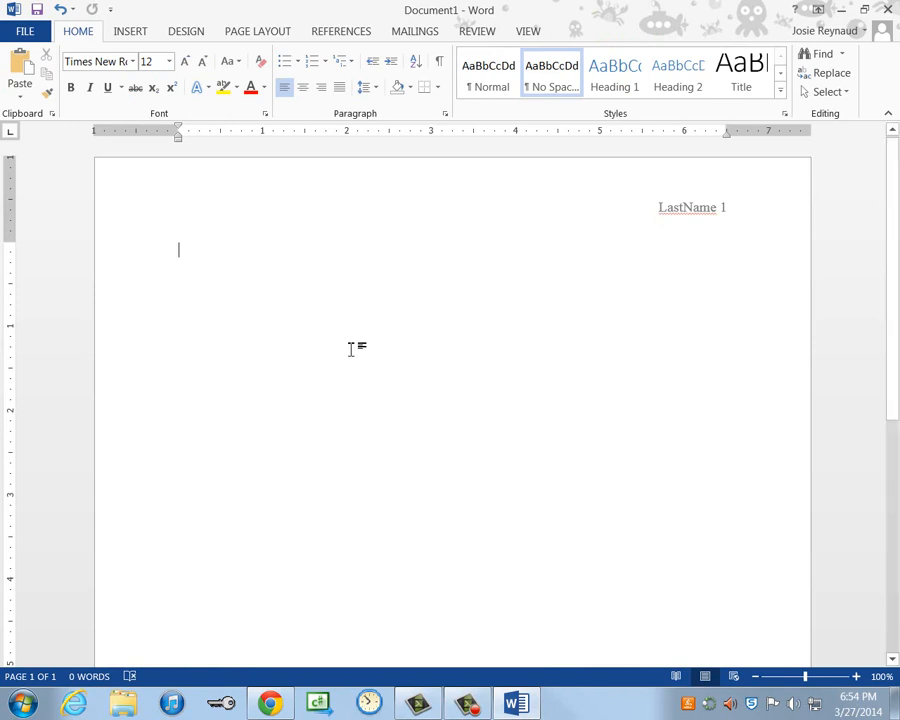
- Type the heading lines Student Name, the teacher's name and Computer Technology 1 - A5
key("alt+Tab")
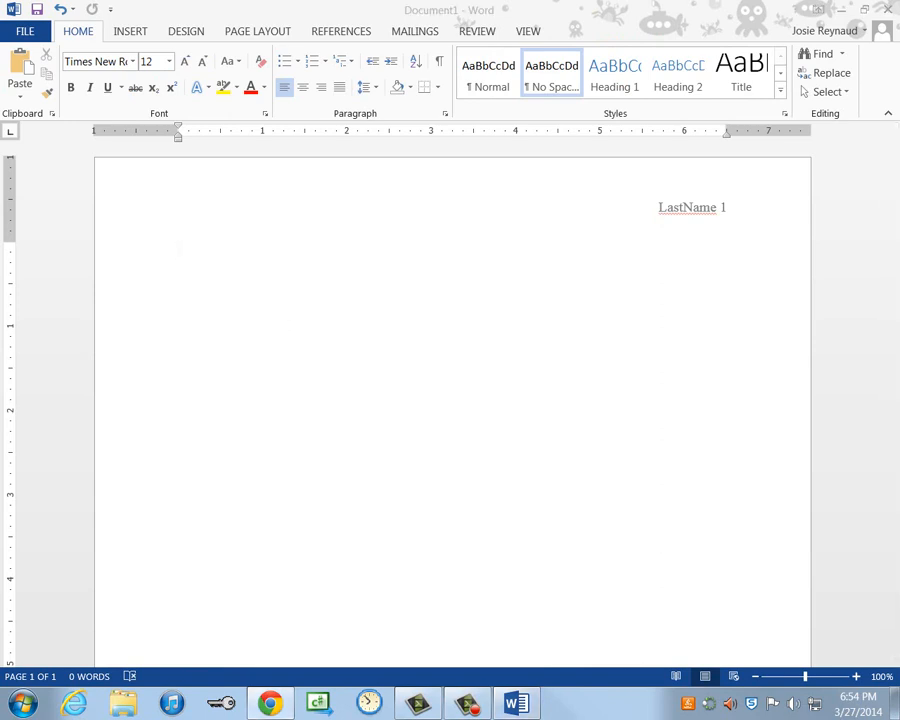
left_click(336, 323)
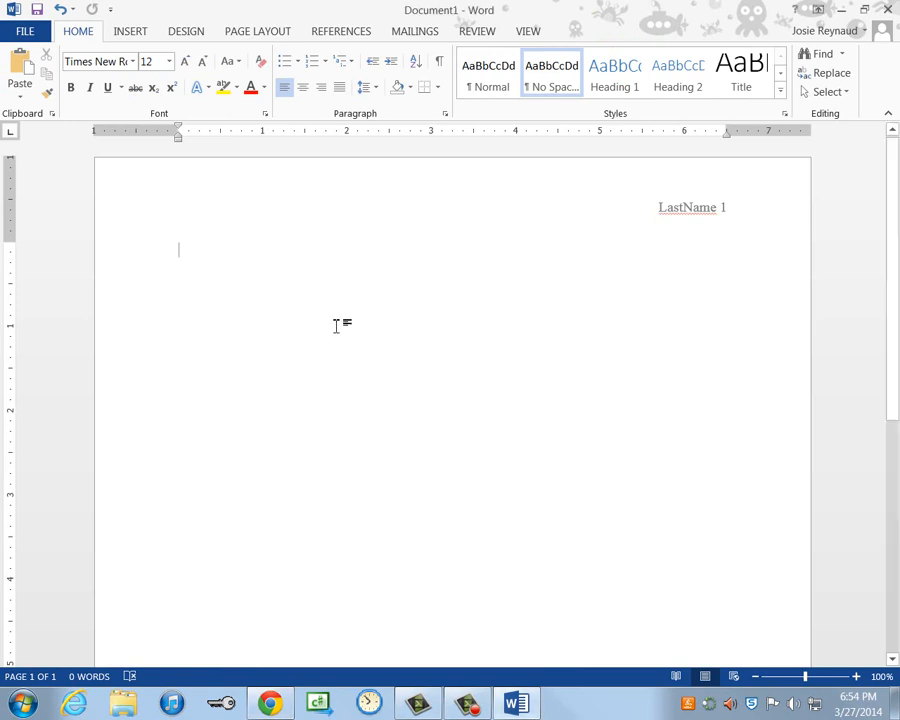
type("Student Name")
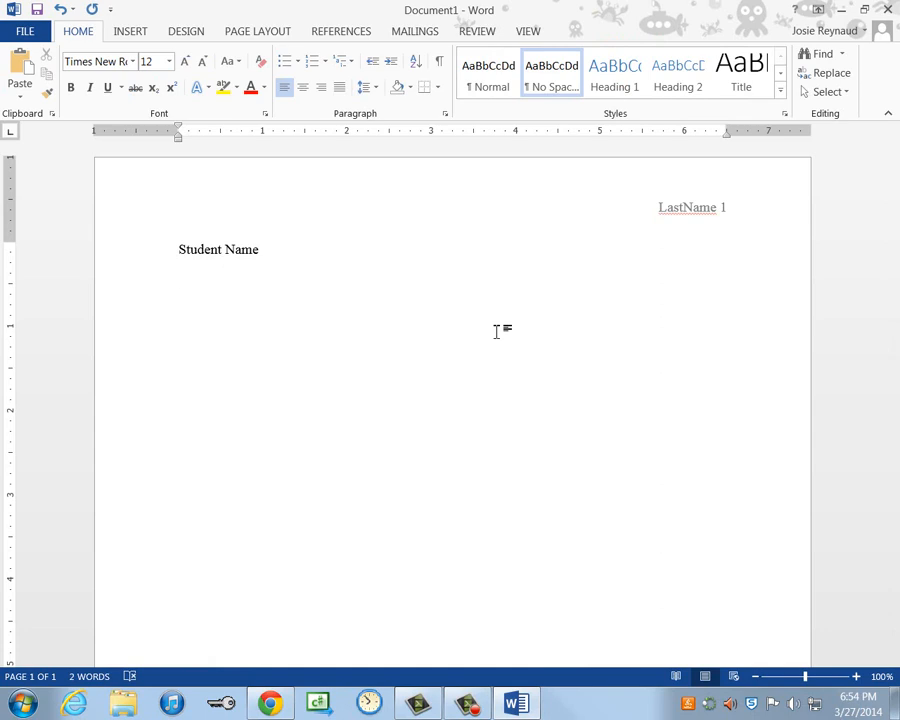
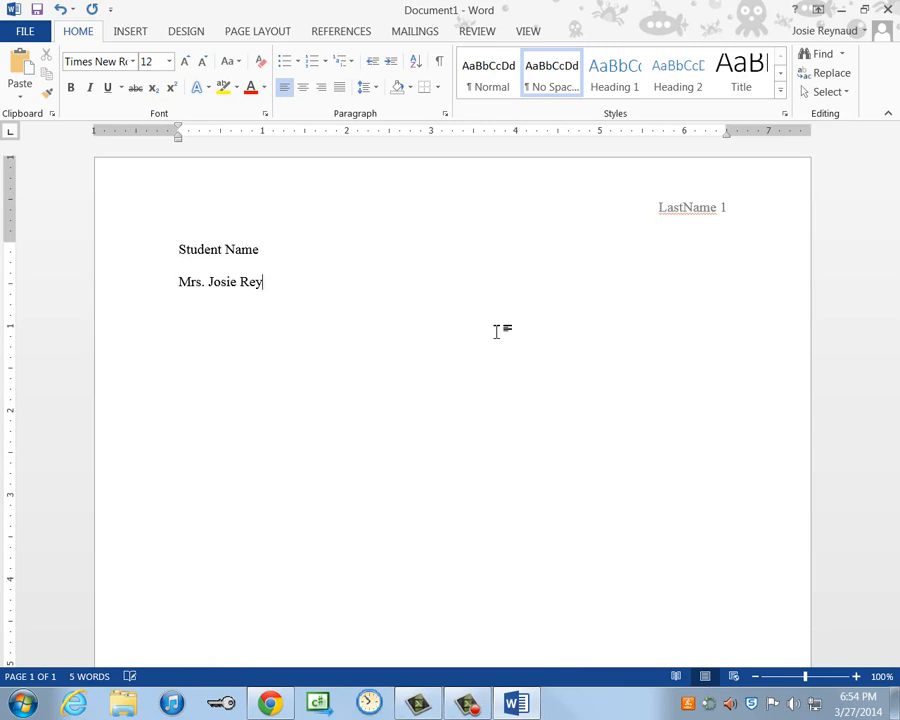
type("unaud")
type("Computer T")
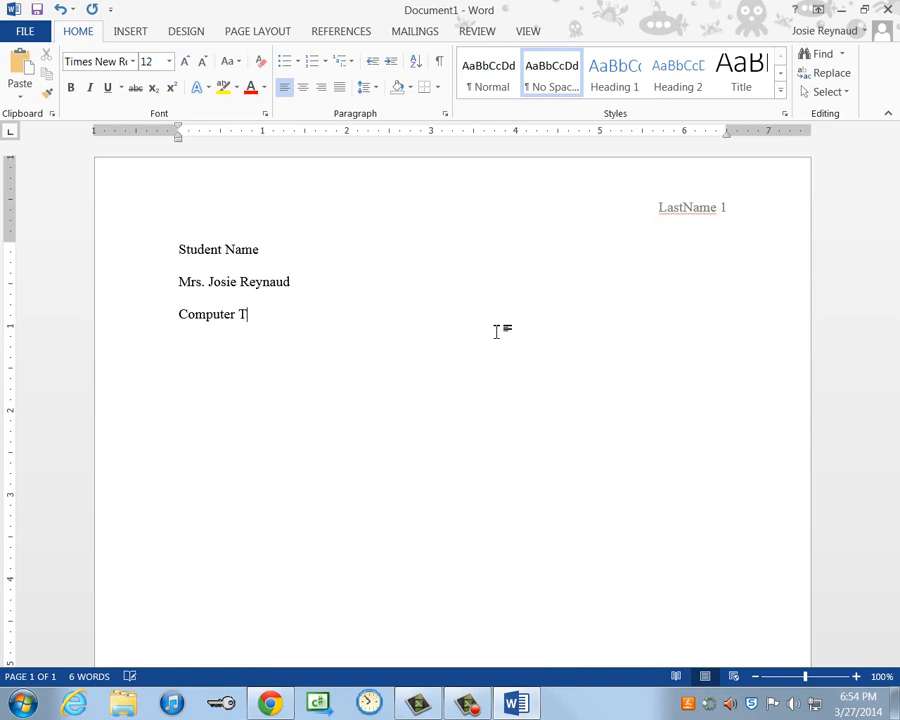
type("echnology 1 ")
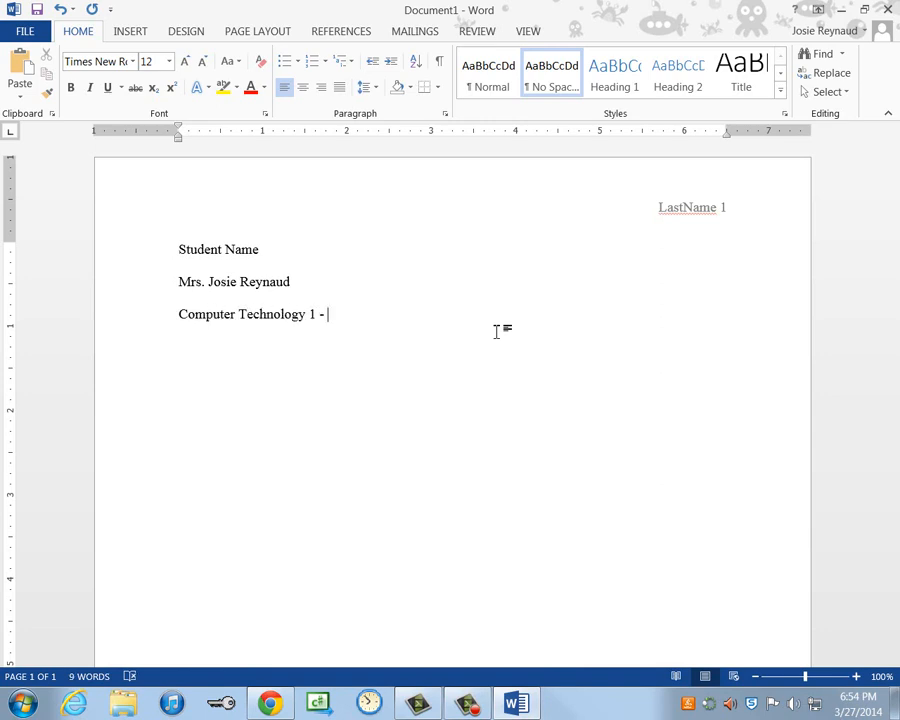
type("- A5")
key("Return")
- Add the date 27 March 2014 and centre the following line
type("27 ")
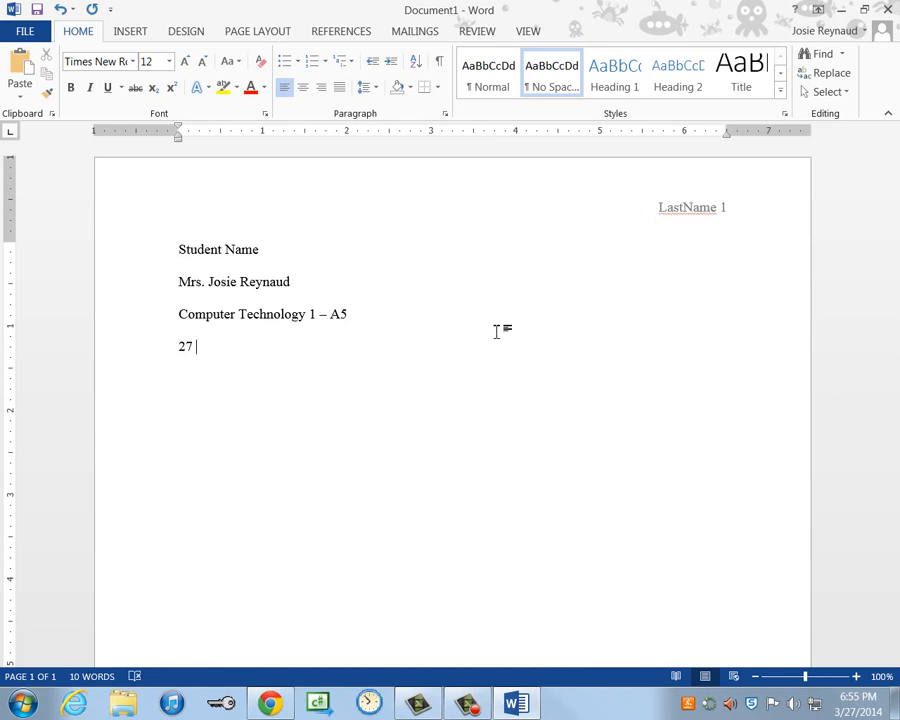
type("March")
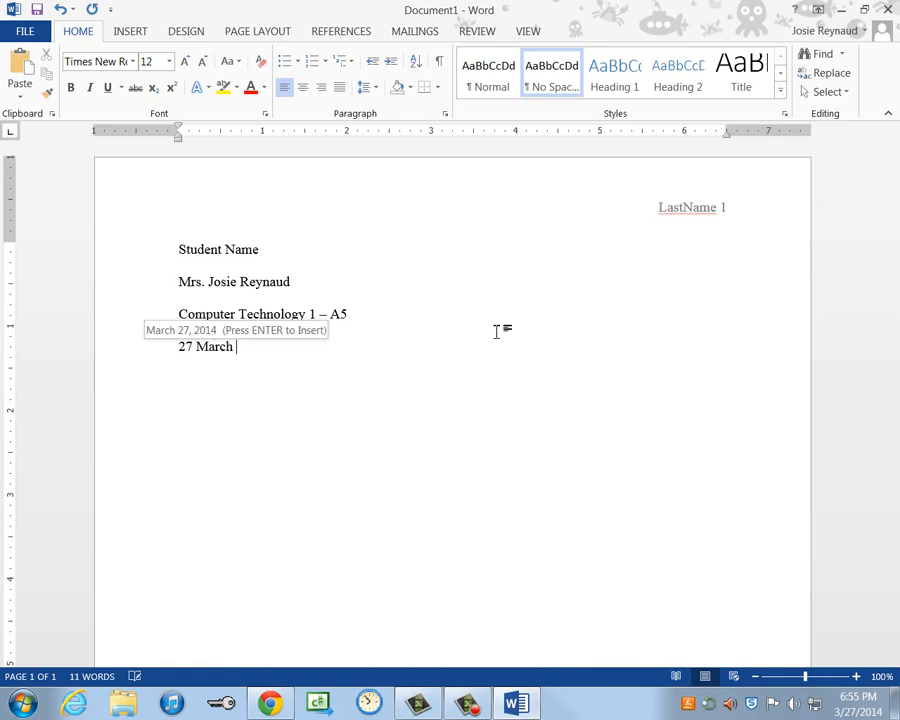
type("2014")
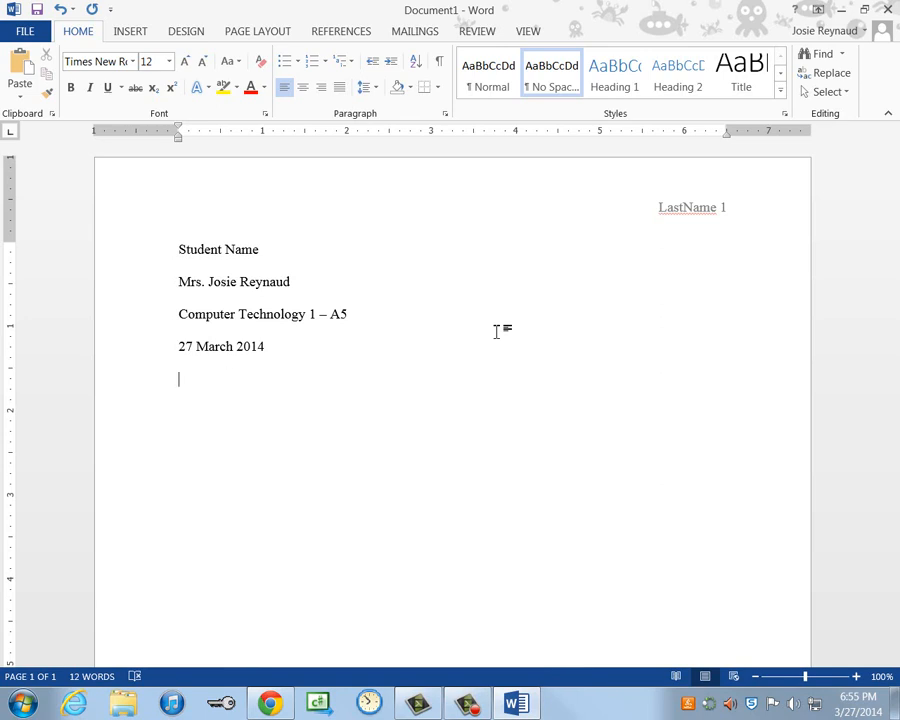
key("ctrl+e")
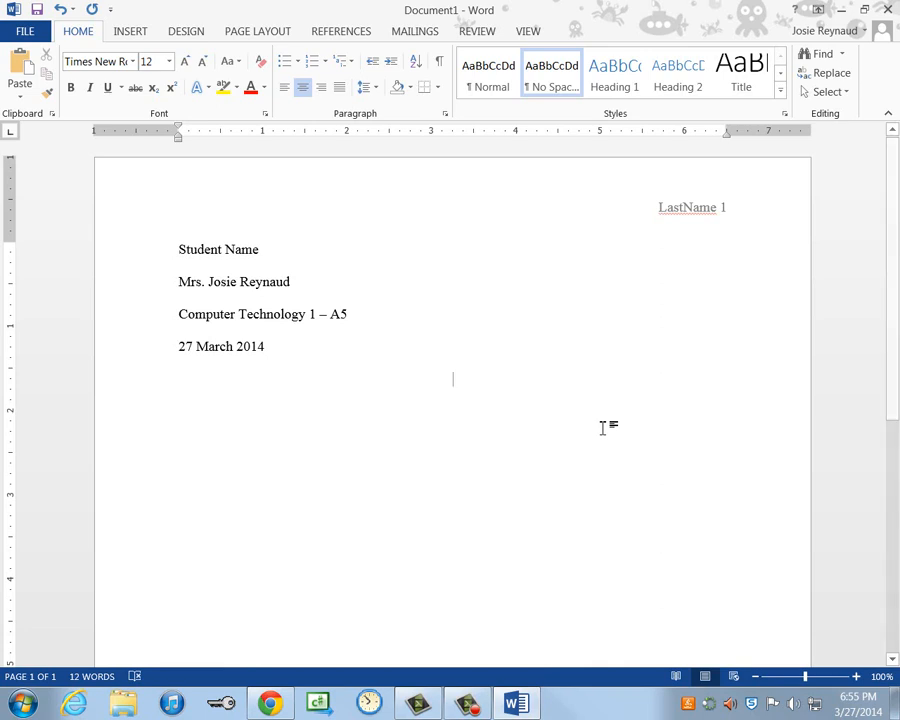
- Type the centred title 'Manners and Business Etiquette' and left-align the line below it
type("Manners")
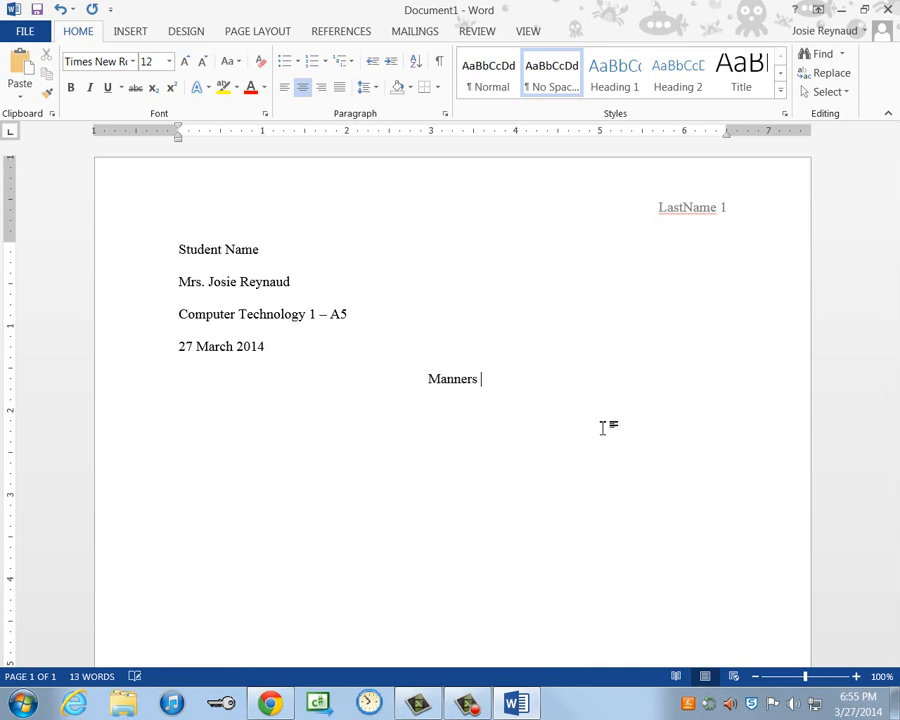
type(" and Busines")
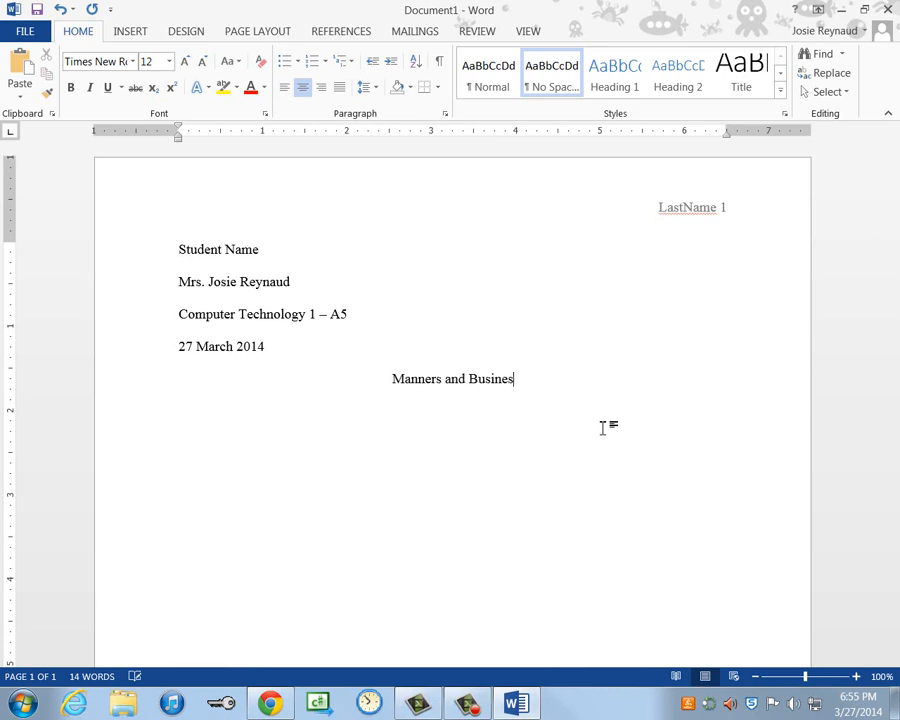
type("s Etiquet")
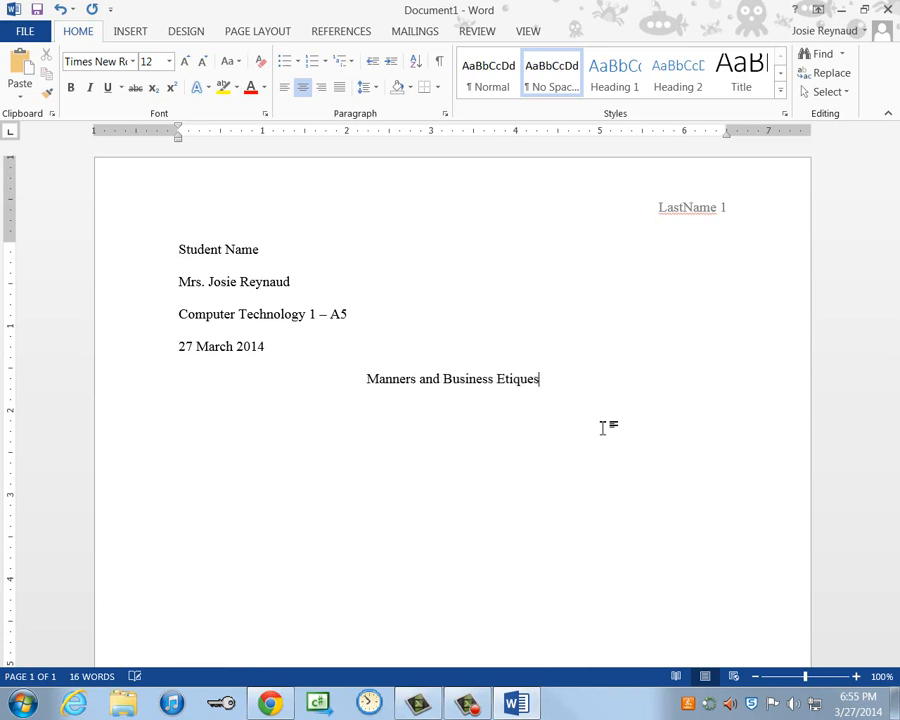
type("te")
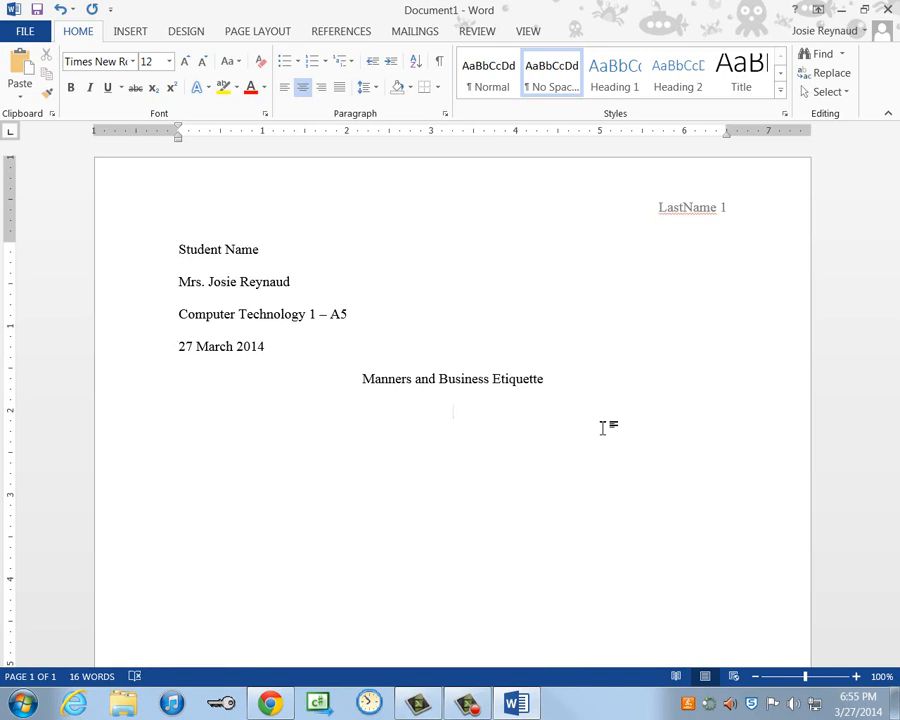
key("ctrl+l")
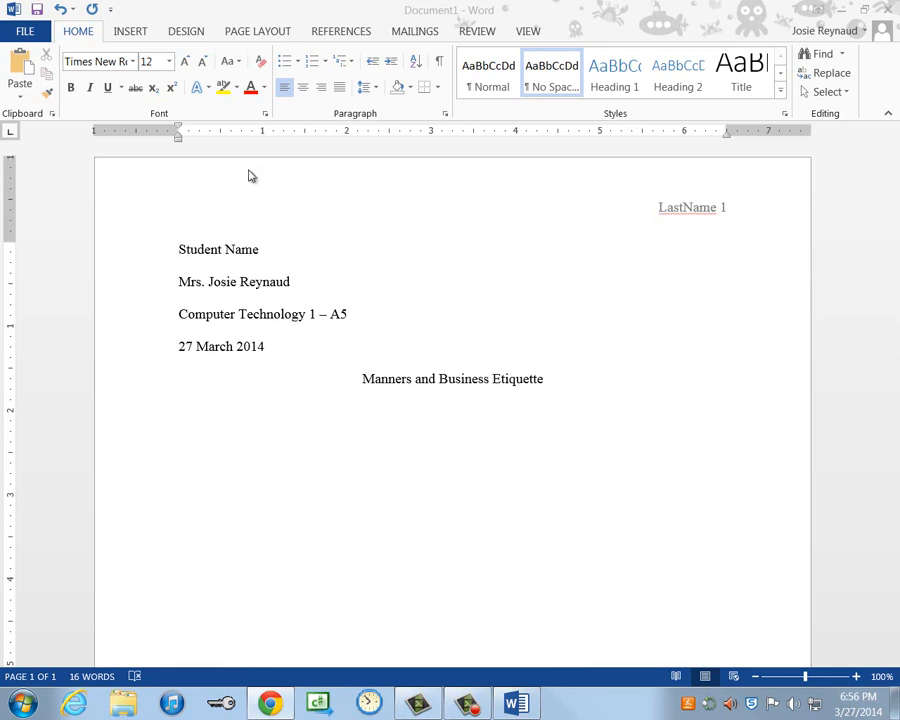
- Start inserting Text from File and browse to the shared network drive
left_click(131, 32)
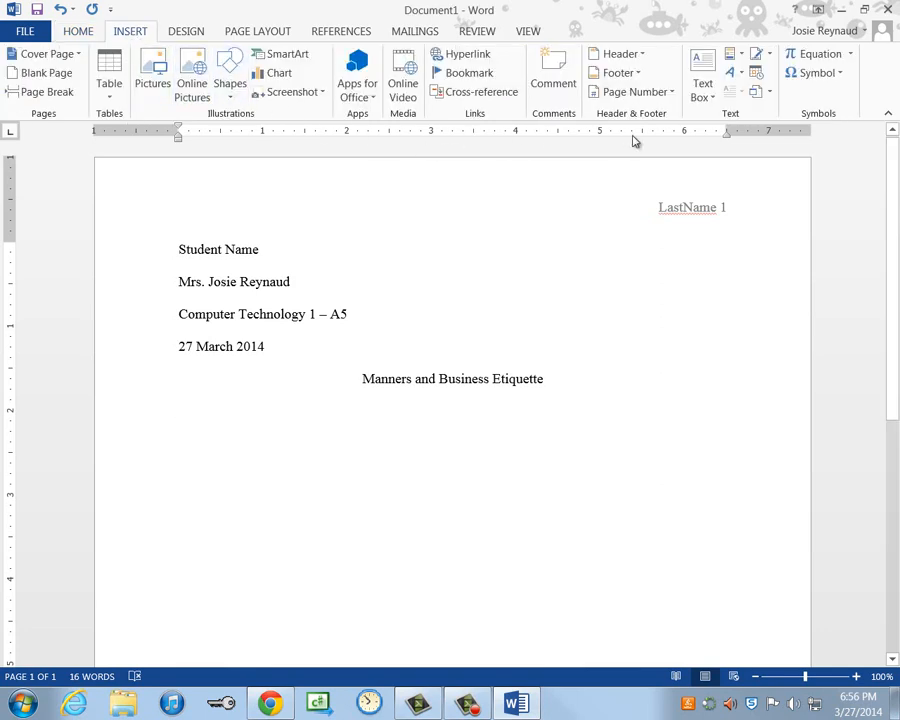
left_click(769, 93)
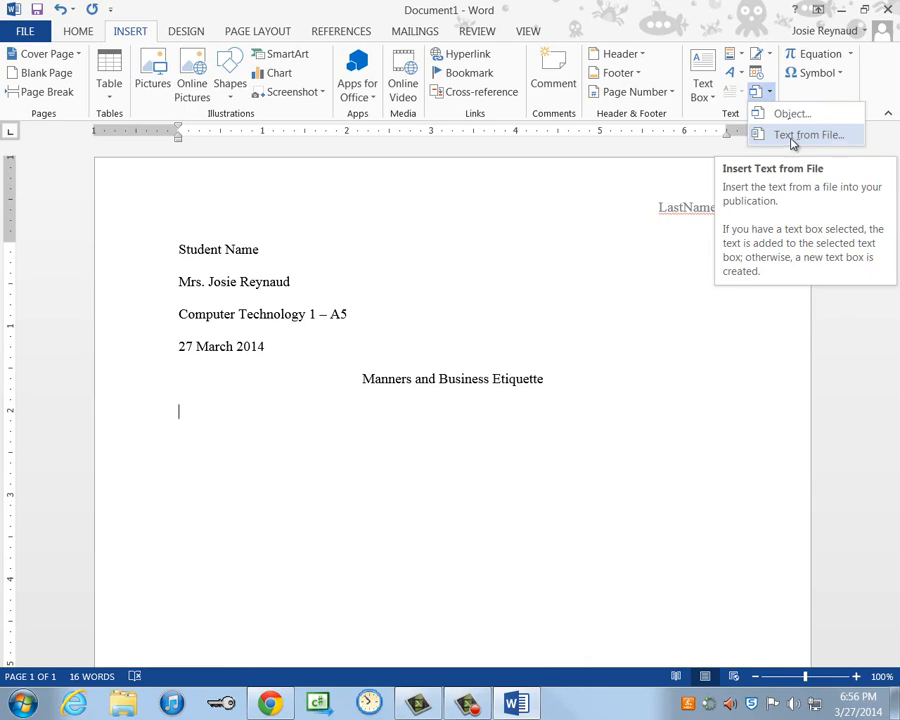
left_click(792, 137)
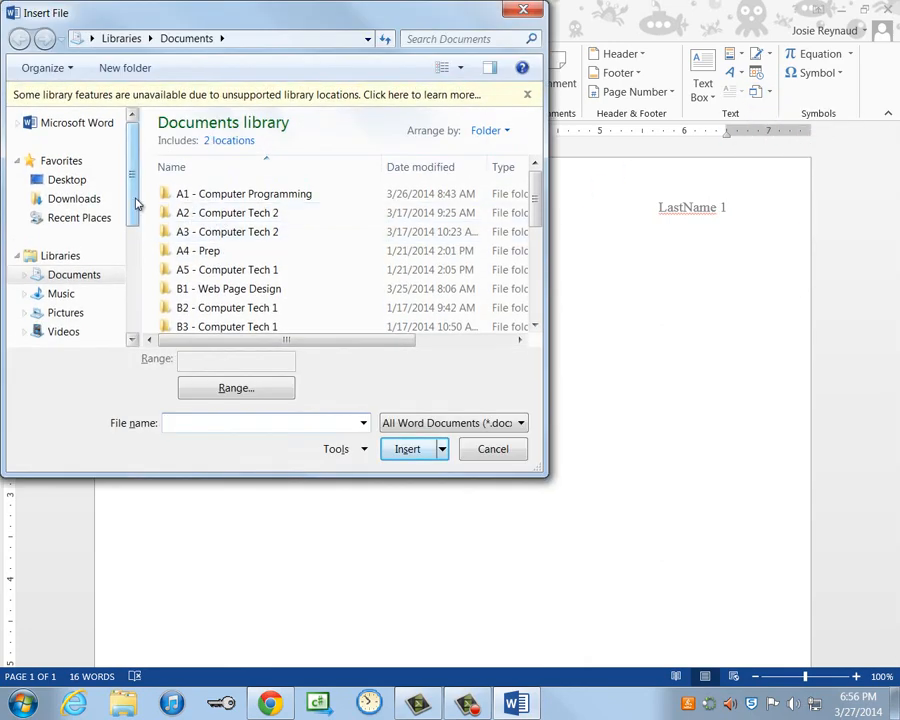
left_click_drag(133, 195, 139, 287)
scroll(132, 283, "down", 2)
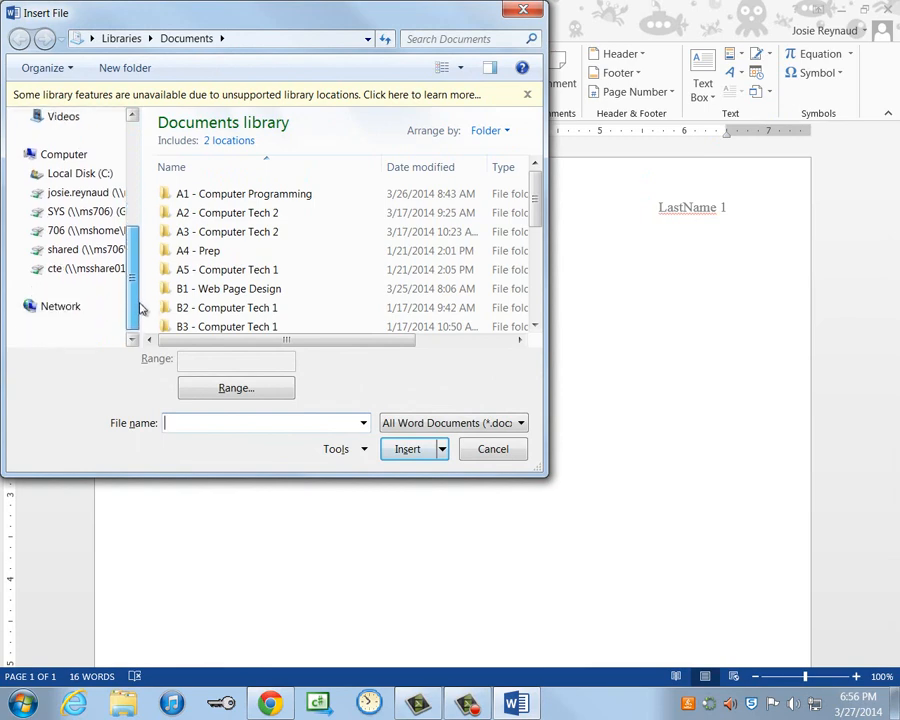
left_click(78, 257)
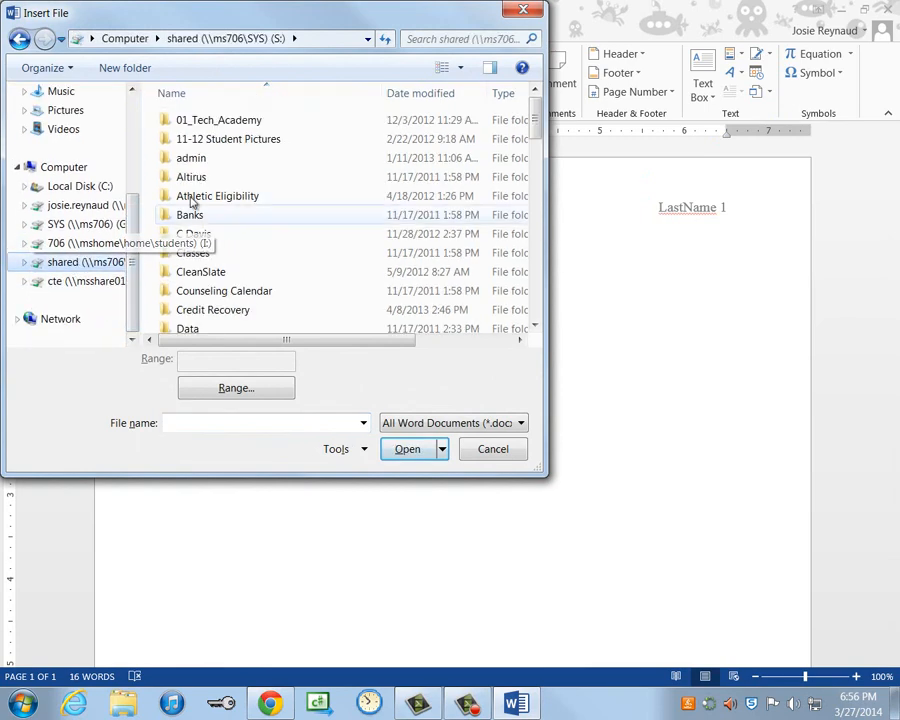
scroll(197, 155, "down", 8)
left_click(194, 229)
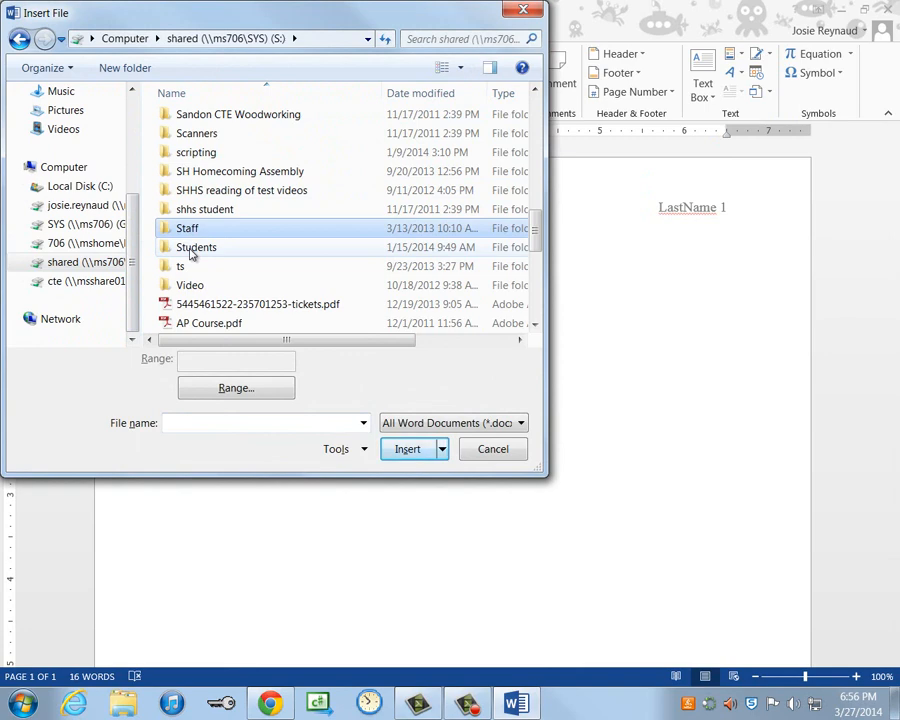
- Insert Report 2 Text.docx from Students\Business Shared Drive\Computer Tech 1\Reports
double_click(190, 250)
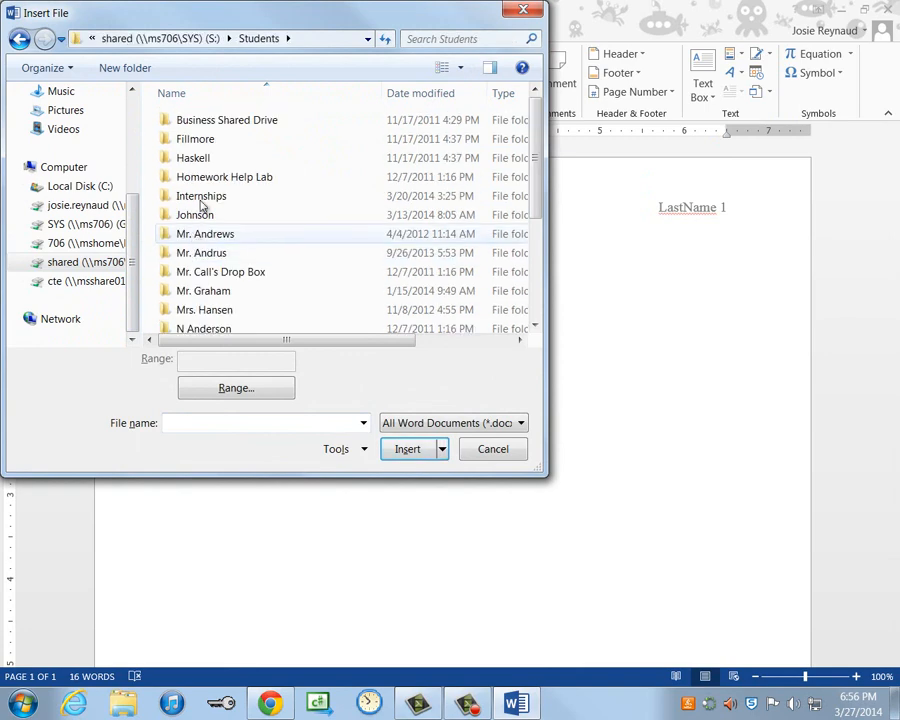
double_click(211, 123)
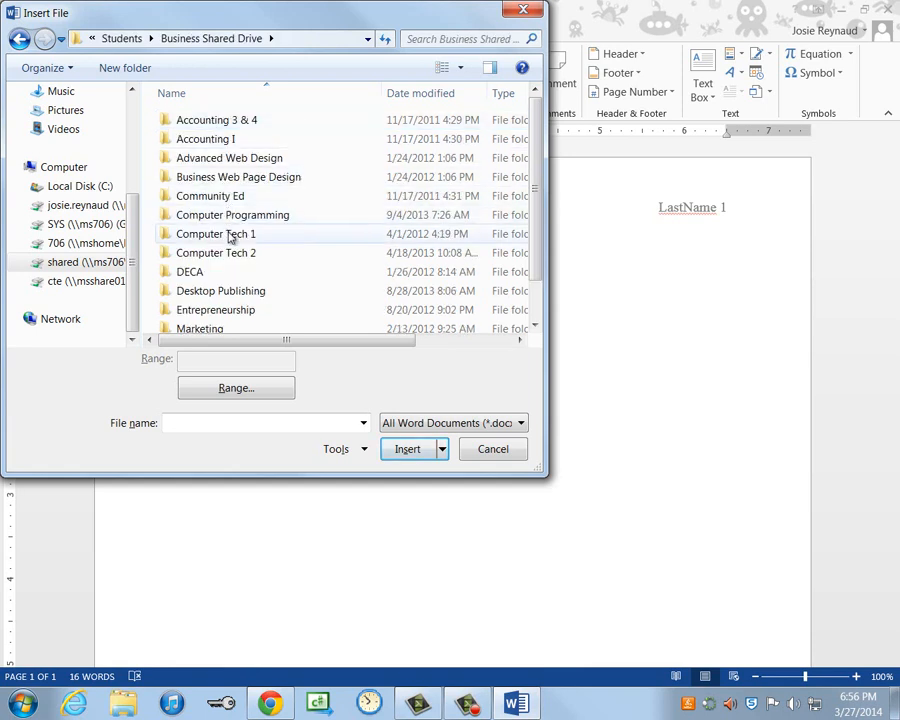
double_click(230, 236)
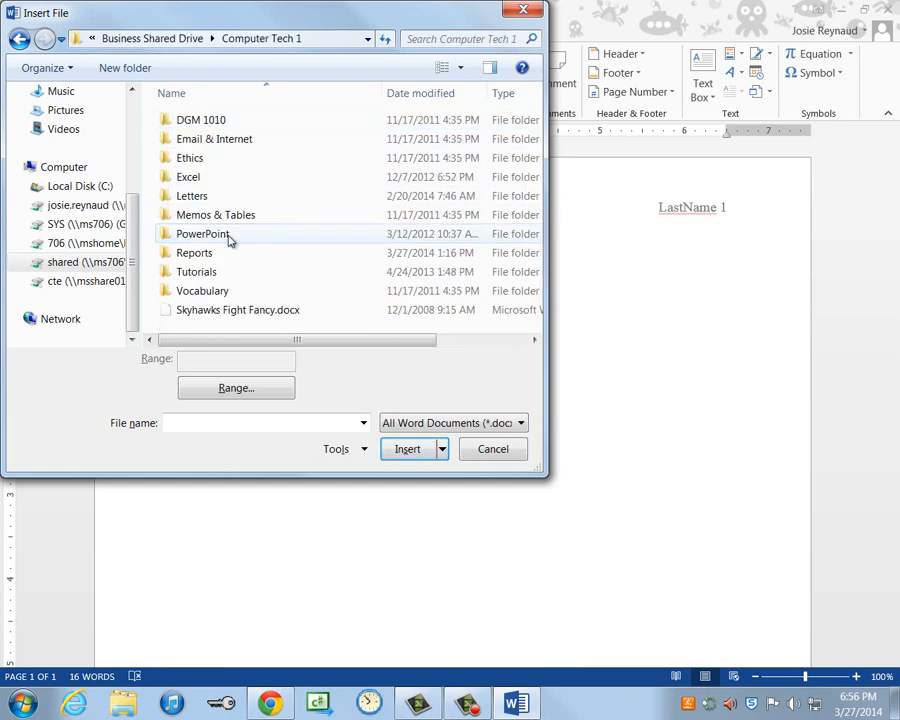
double_click(203, 258)
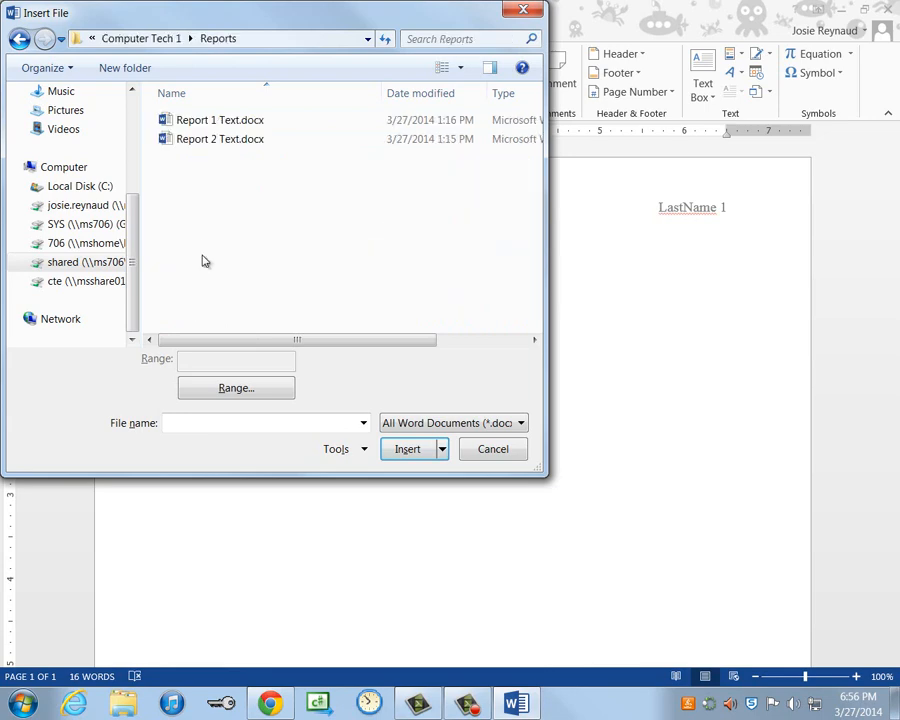
left_click(210, 142)
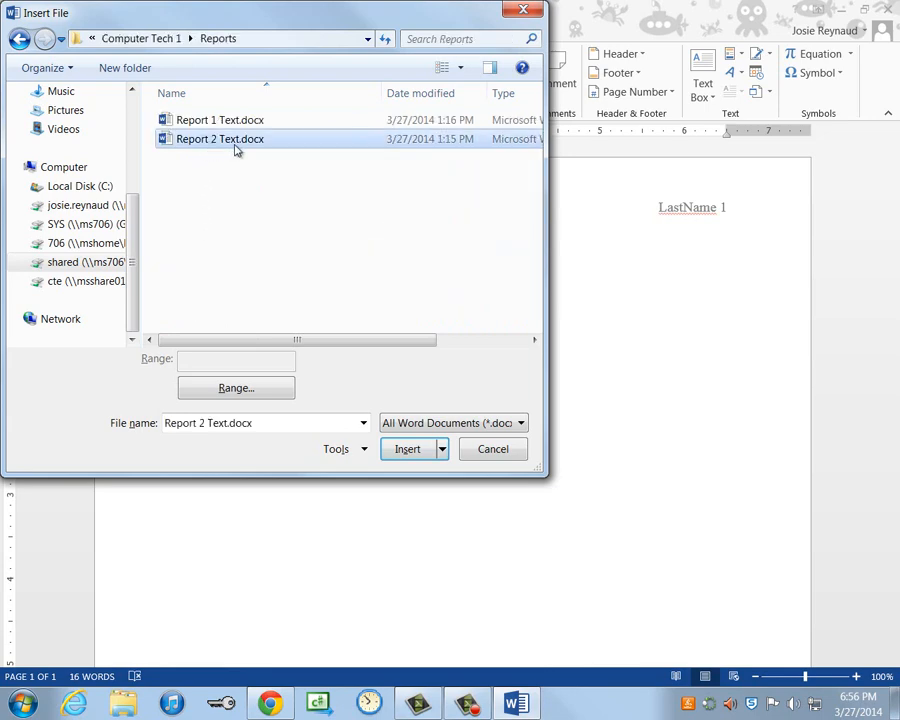
left_click(408, 450)
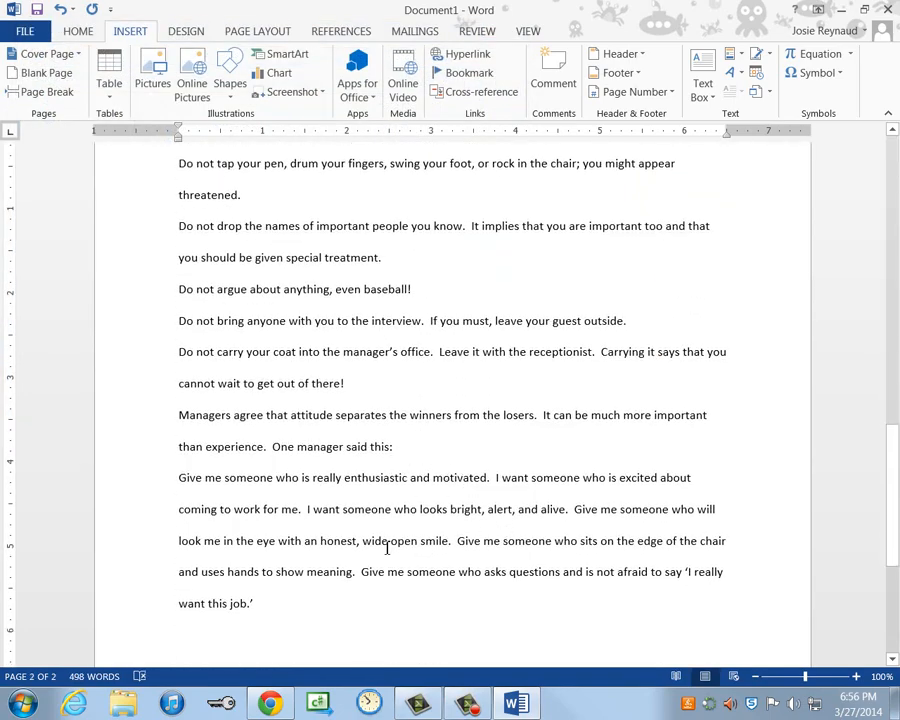
- Scroll back to the top and select the entire document text
scroll(427, 540, "up", 4)
scroll(430, 540, "up", 9)
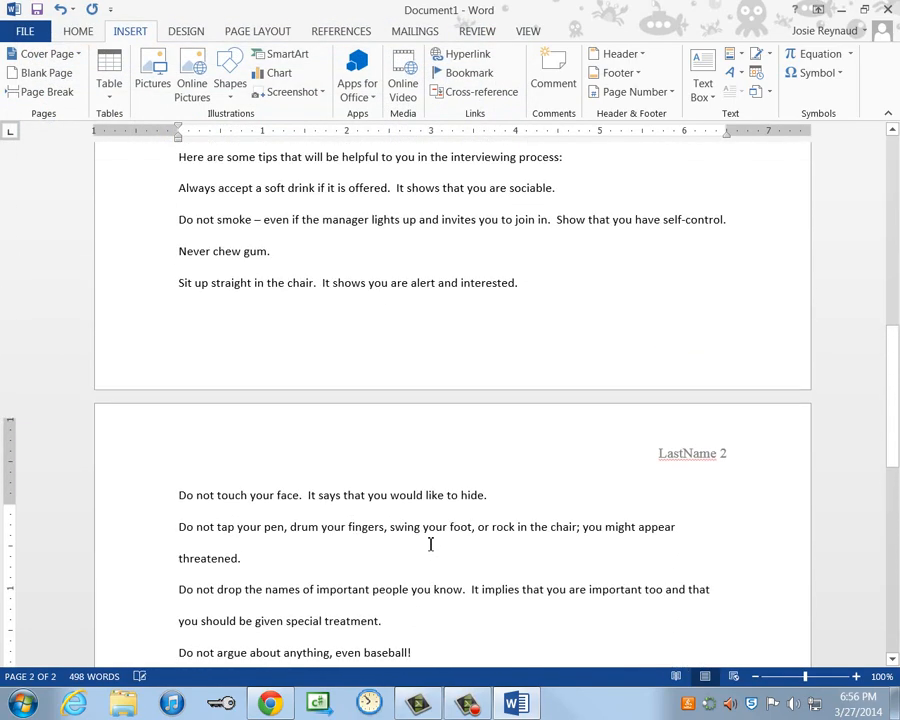
scroll(430, 495, "up", 9)
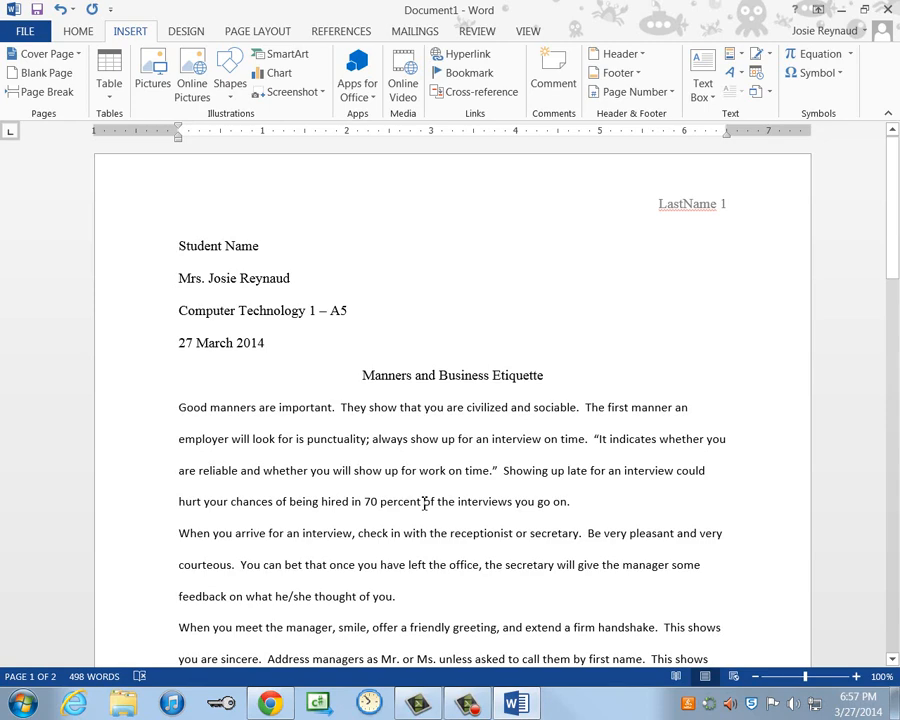
key("ctrl+a")
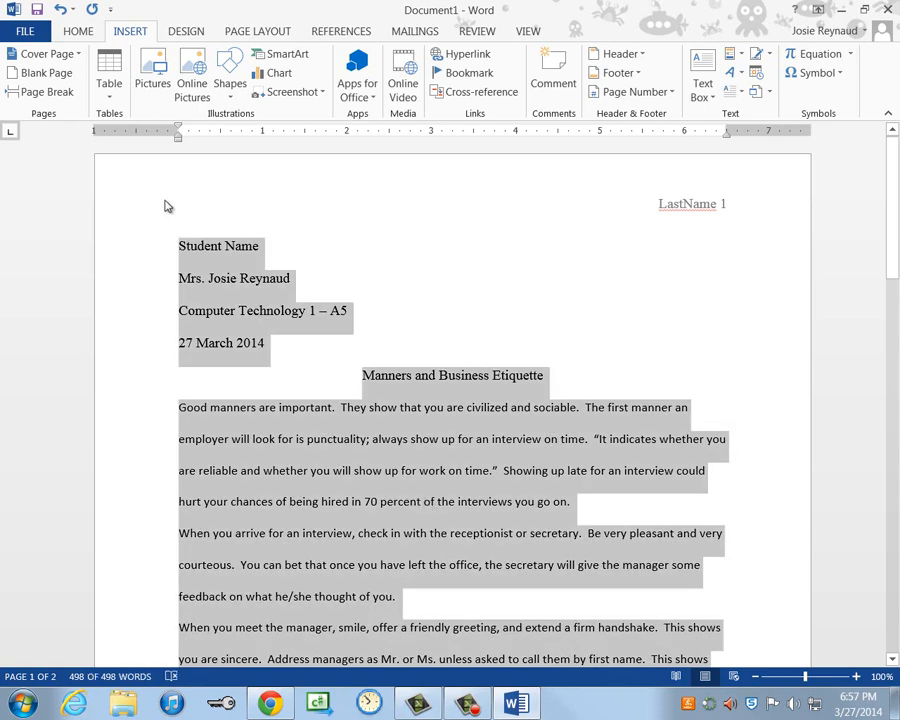
- Apply Times New Roman, 12 pt and 2.0 line spacing to the whole document
left_click(78, 34)
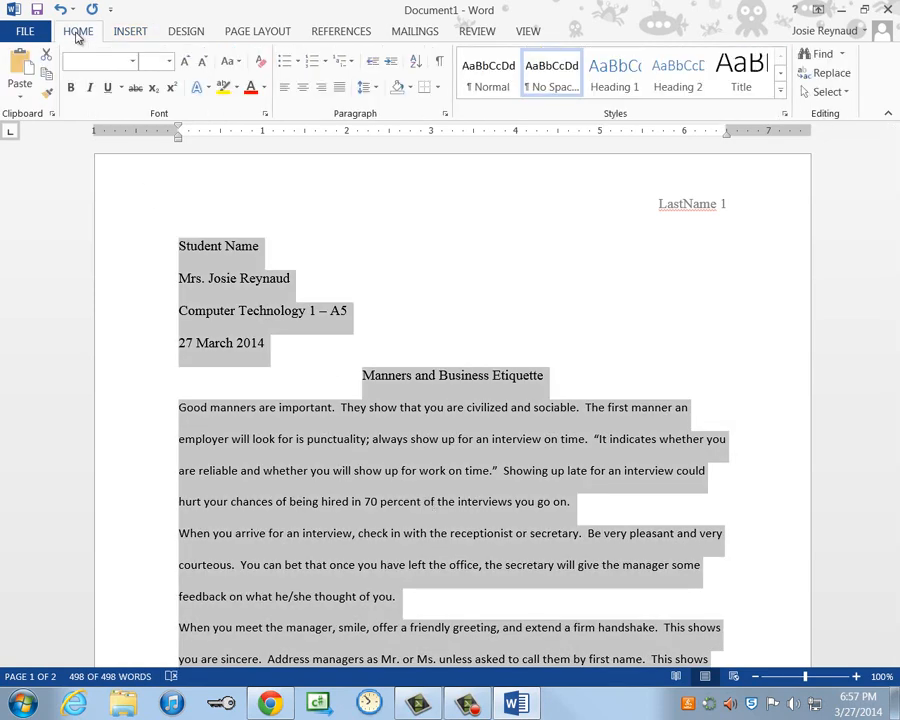
left_click(132, 61)
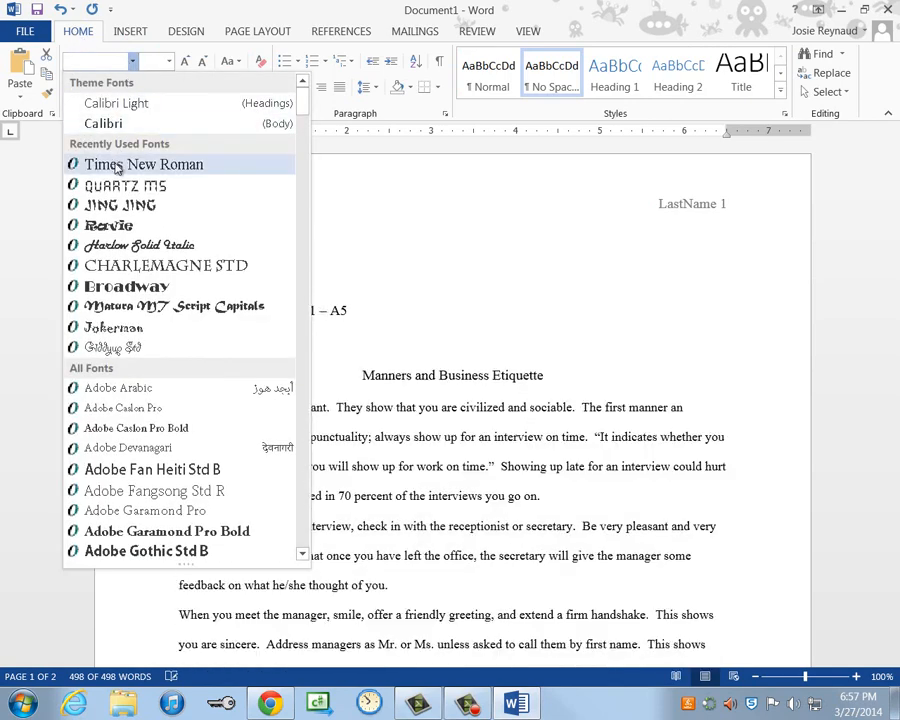
left_click(117, 166)
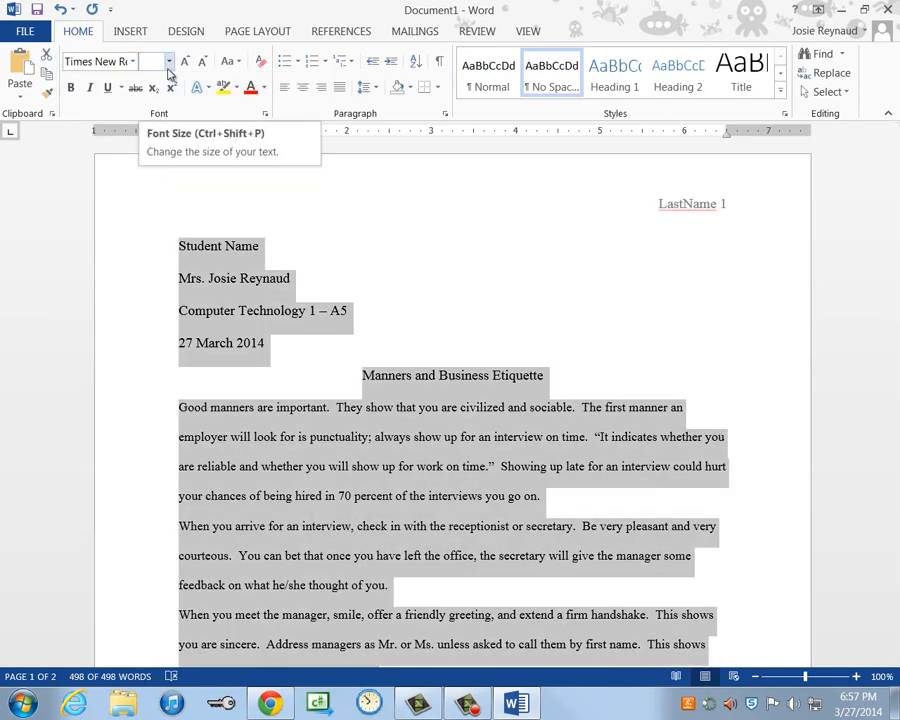
left_click(170, 72)
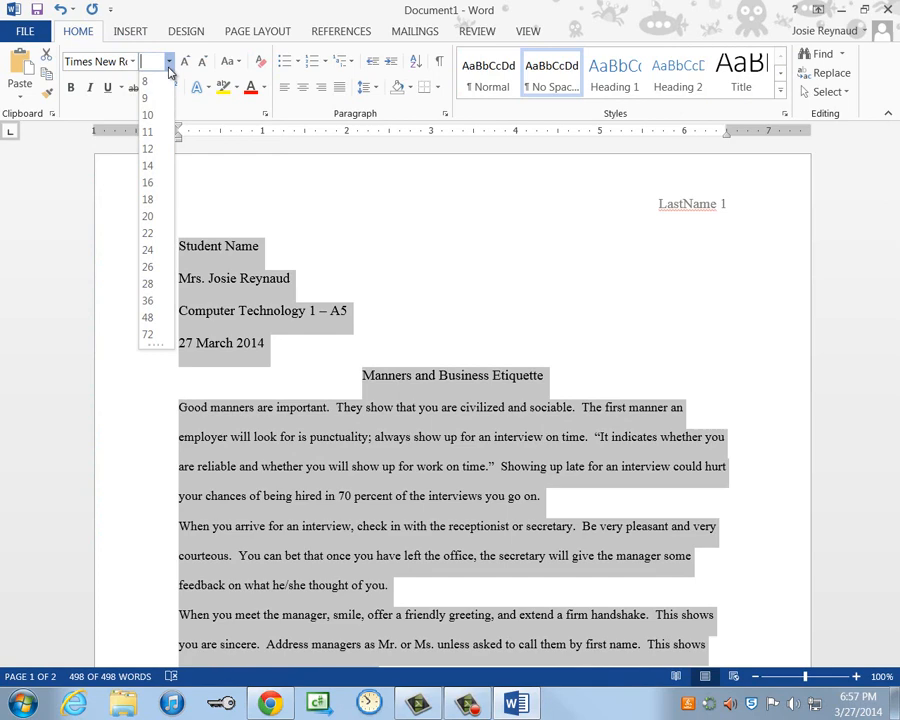
left_click(146, 149)
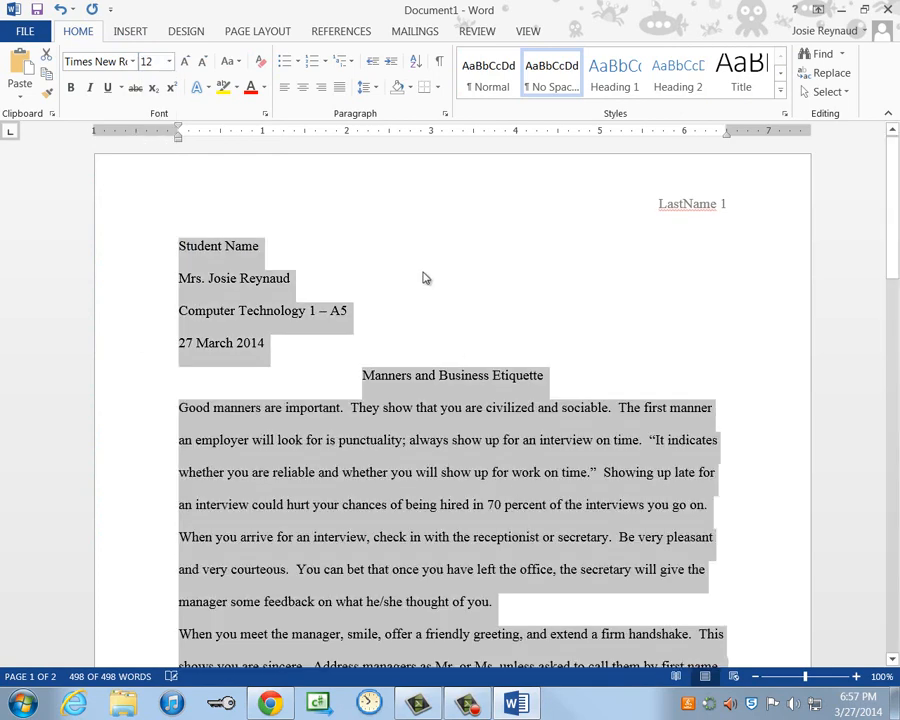
left_click(367, 88)
left_click(400, 168)
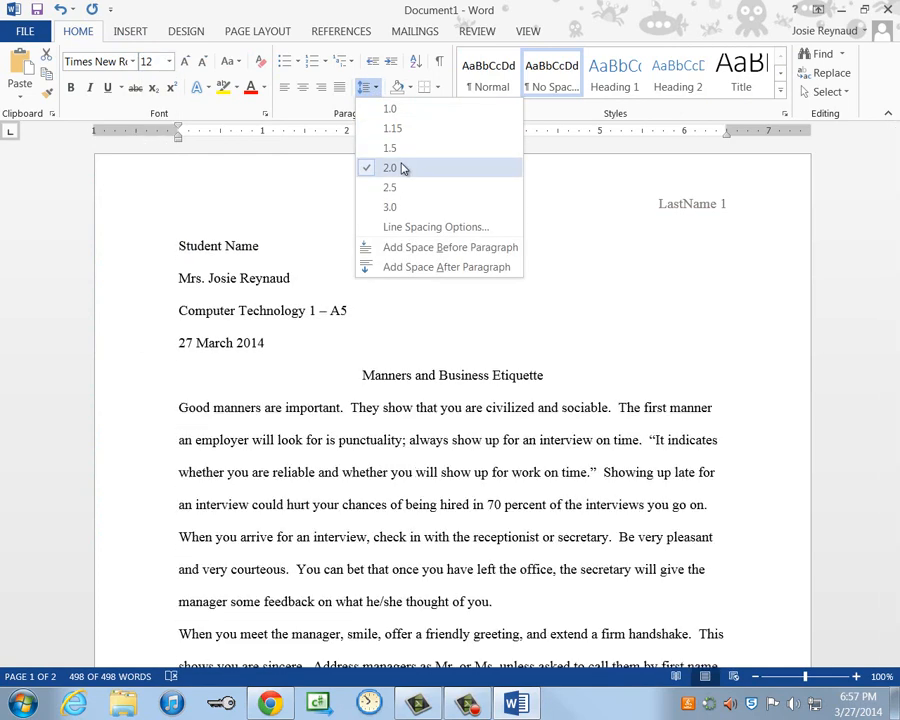
scroll(418, 504, "down", 4)
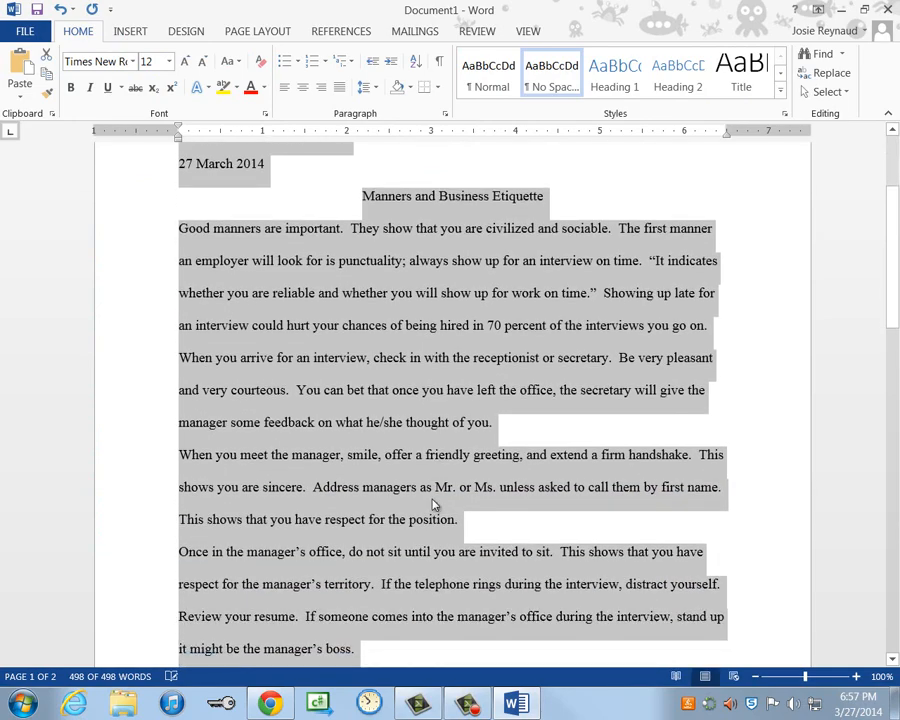
scroll(440, 512, "up", 5)
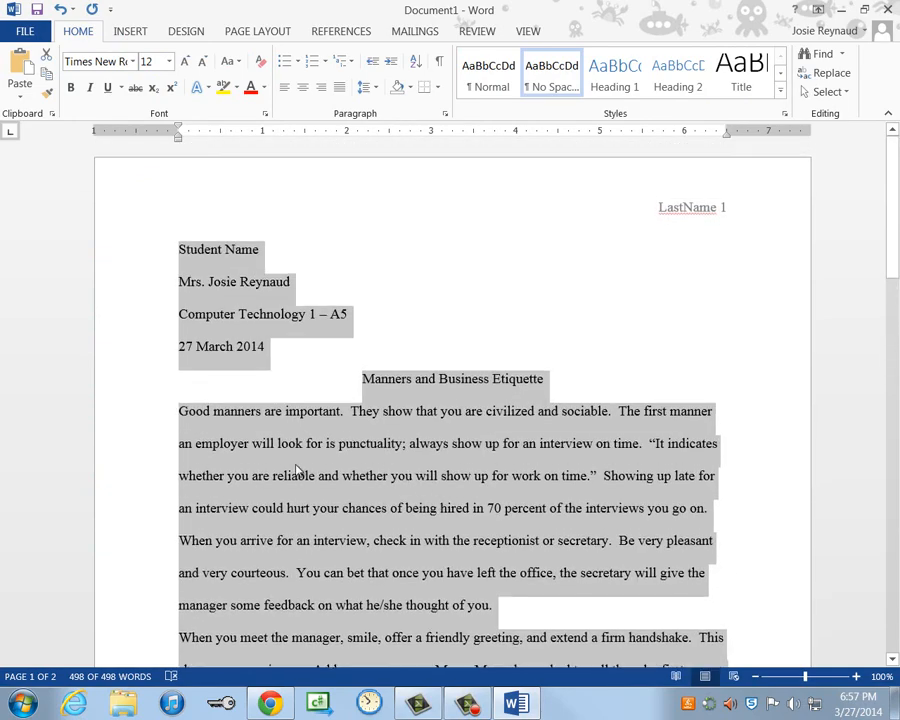
left_click(181, 413)
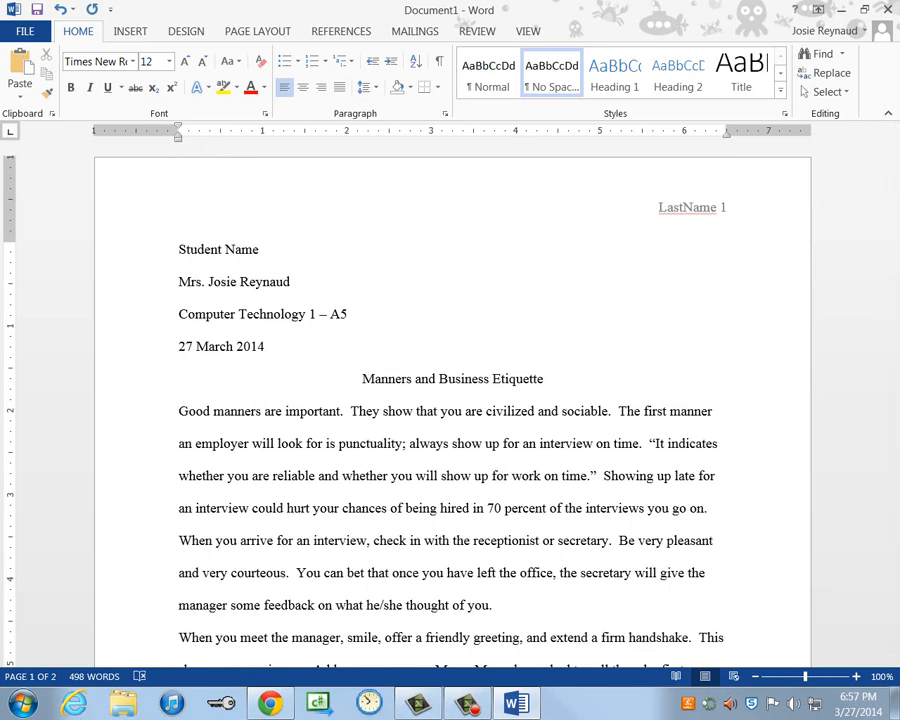
- Indent the first line of the 'Good manners' paragraph with a tab
left_click(524, 494)
scroll(533, 513, "down", 2)
scroll(533, 513, "down", 1)
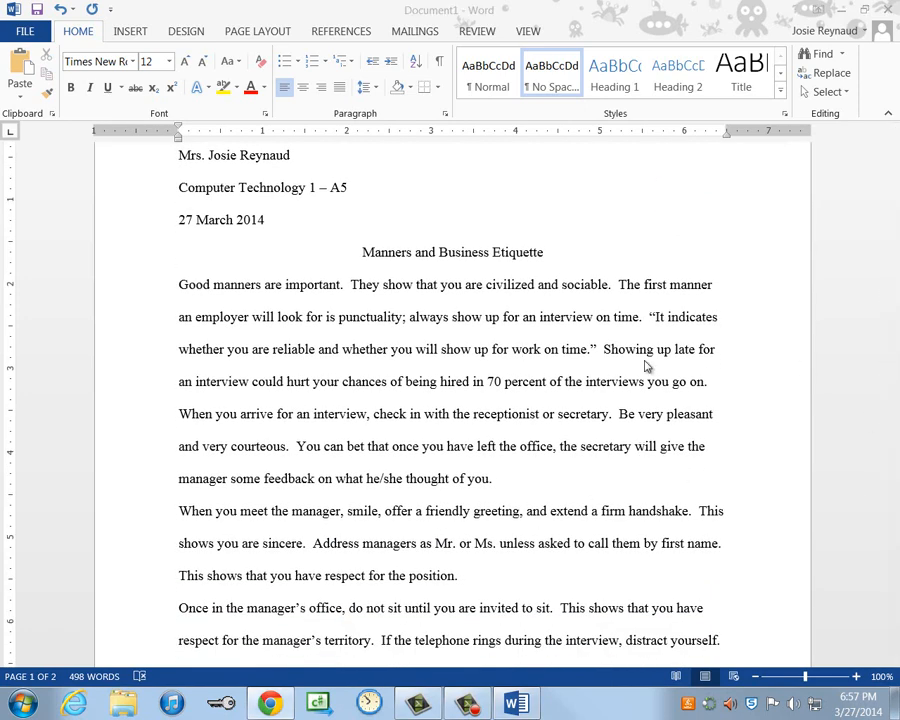
left_click(181, 289)
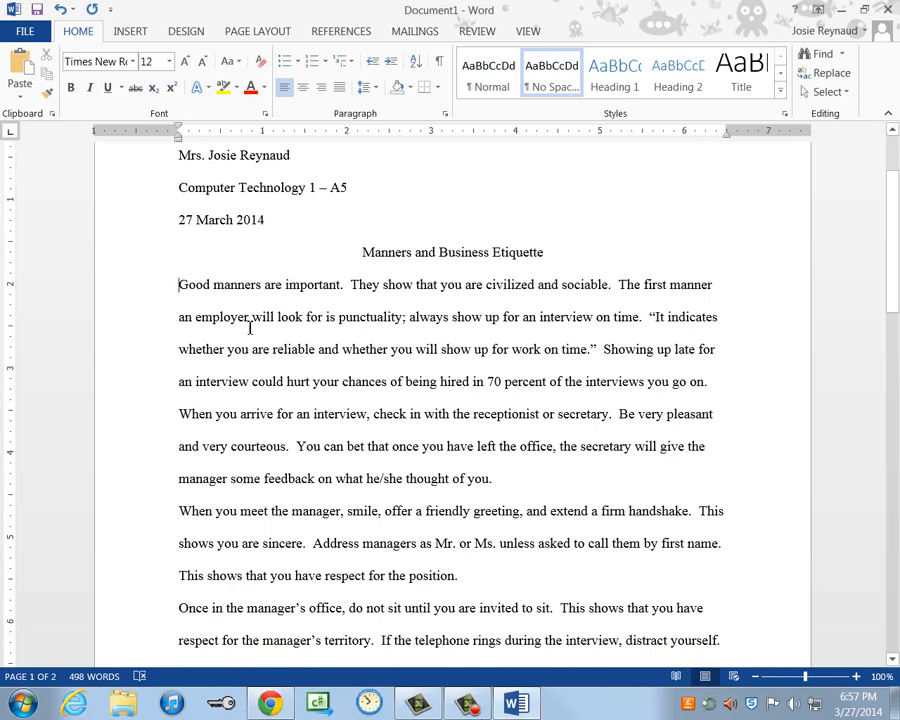
key("Tab")
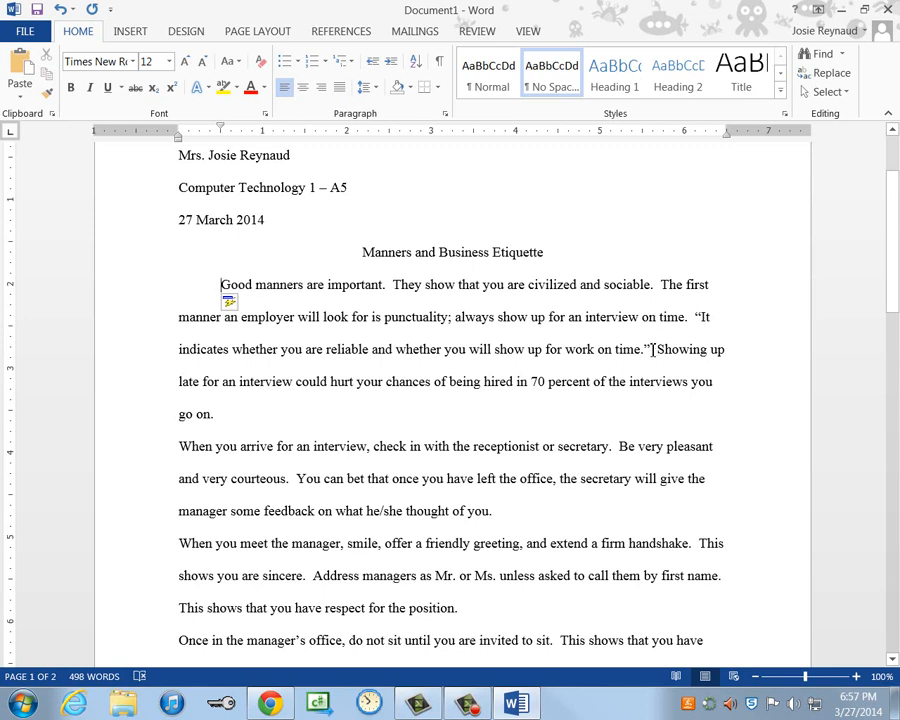
- Add the citation (Job 32) after the quoted sentence
left_click(651, 350)
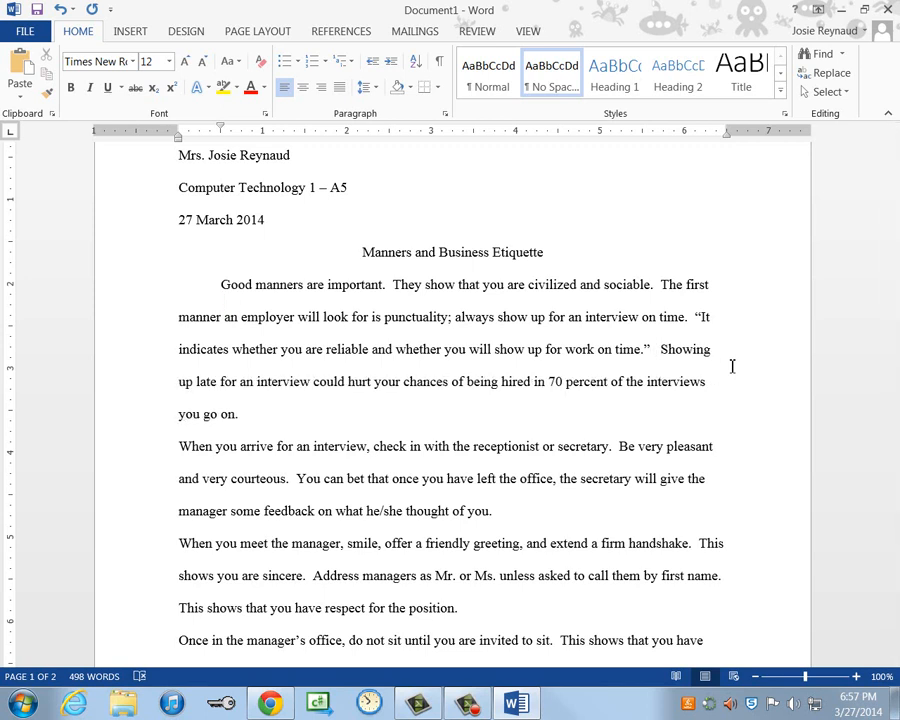
type("(Jo")
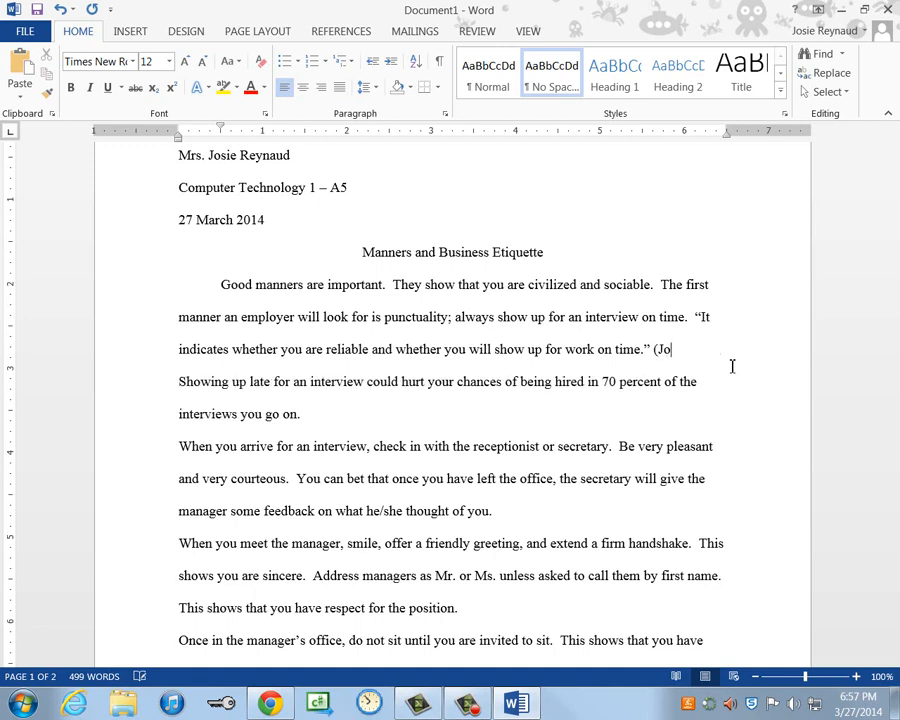
type("b 32")
left_click(181, 450)
scroll(360, 466, "down", 2)
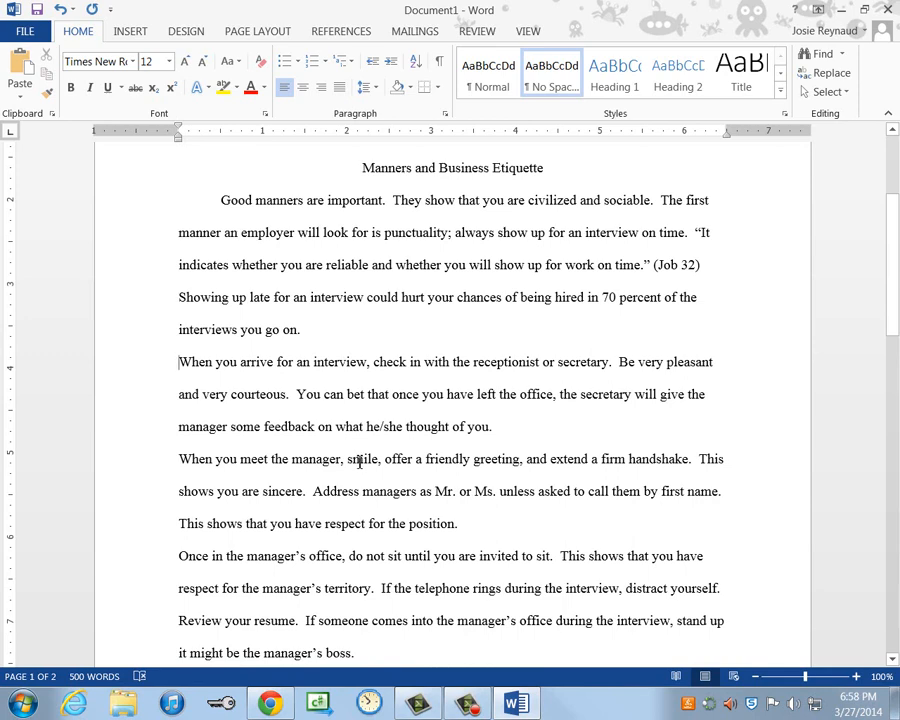
- Indent the first lines of the When you arrive, When you meet, manager's office and tips-introduction paragraphs
key("Tab")
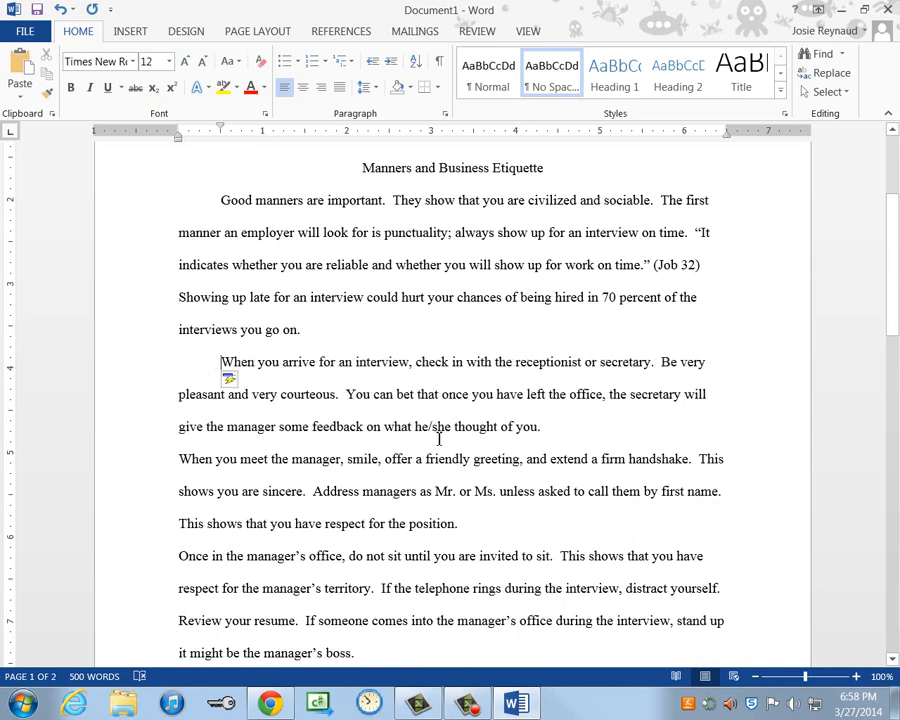
scroll(440, 437, "down", 3)
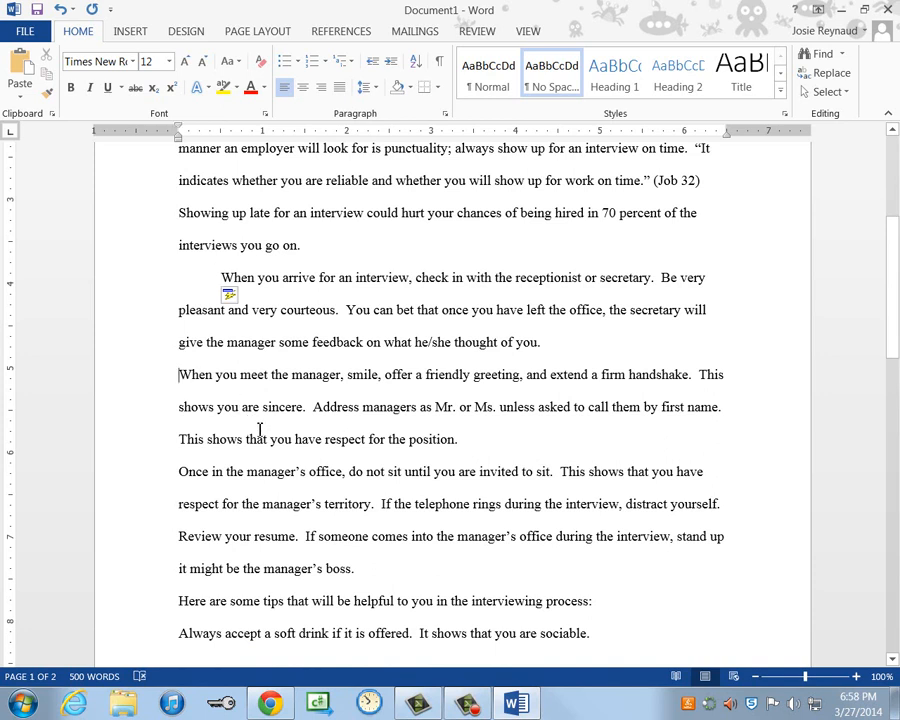
key("Tab")
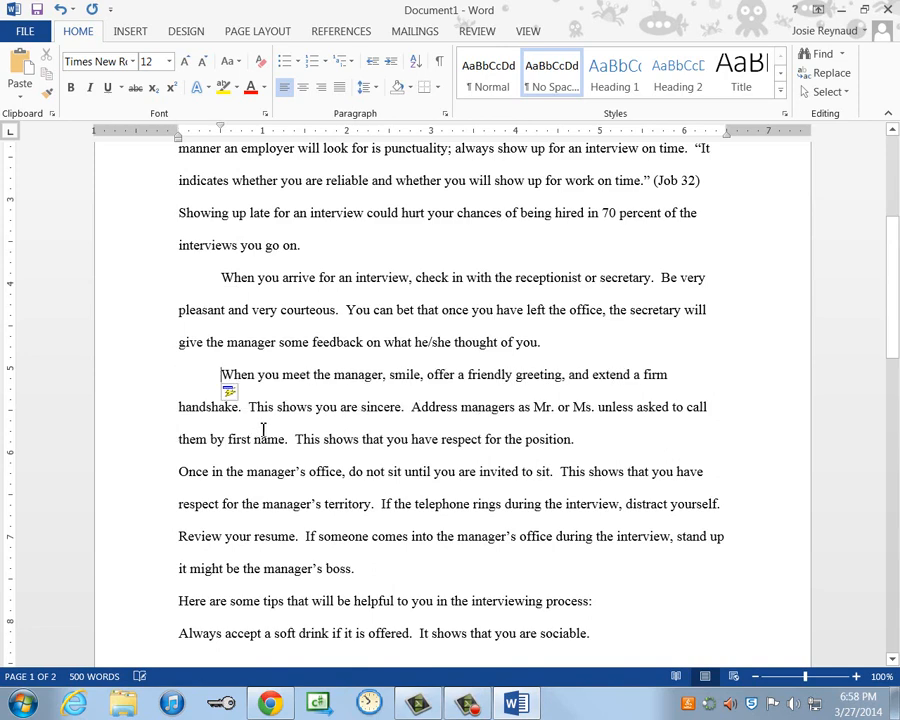
scroll(335, 453, "down", 3)
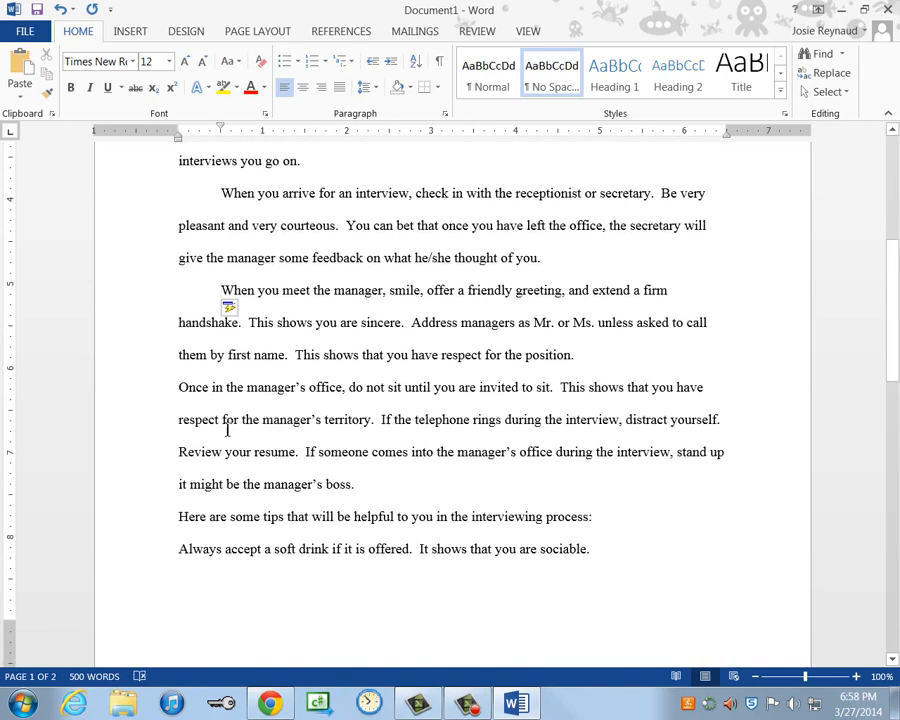
left_click(180, 389)
key("Tab")
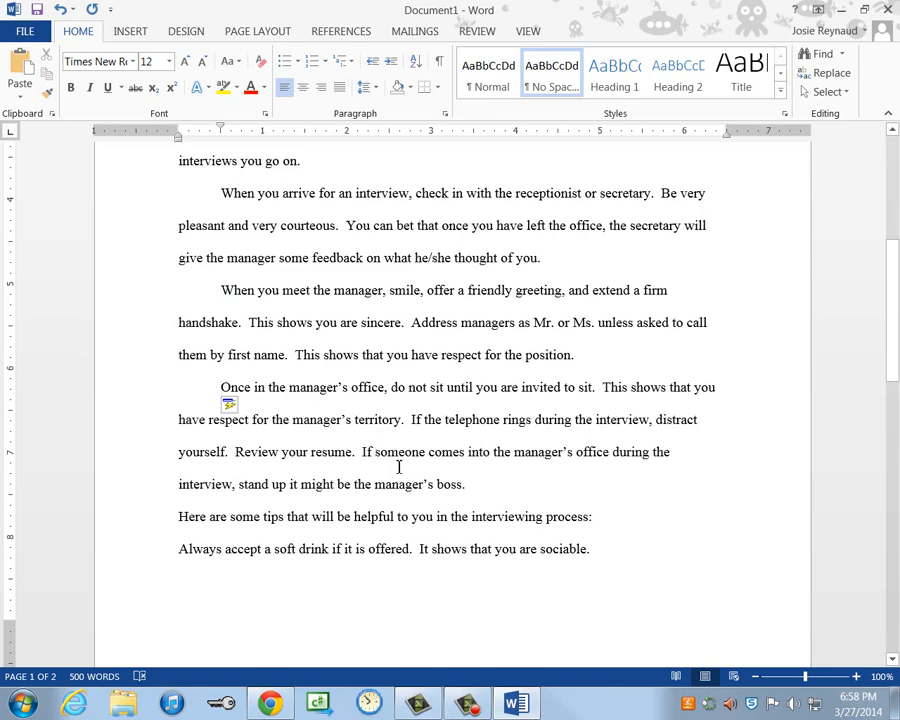
scroll(398, 465, "down", 2)
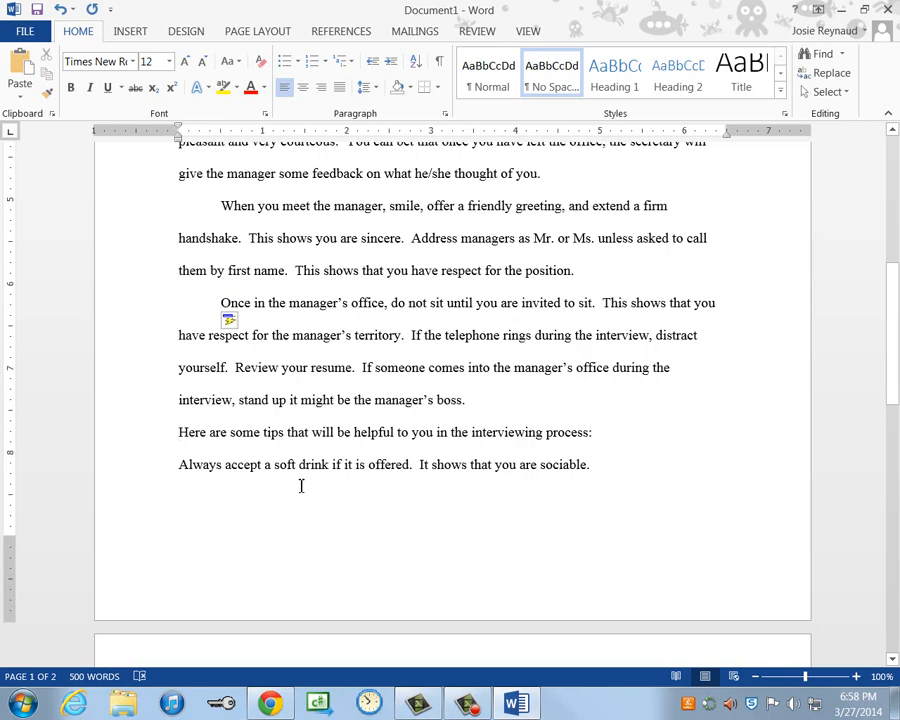
key("Tab")
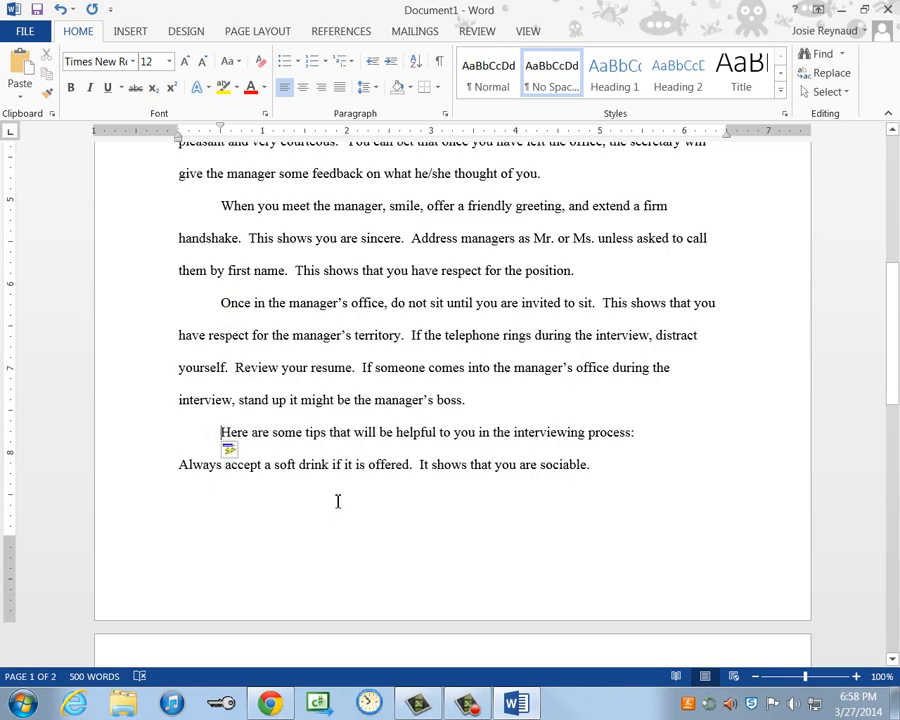
- Hide the white space between pages
scroll(358, 505, "down", 2)
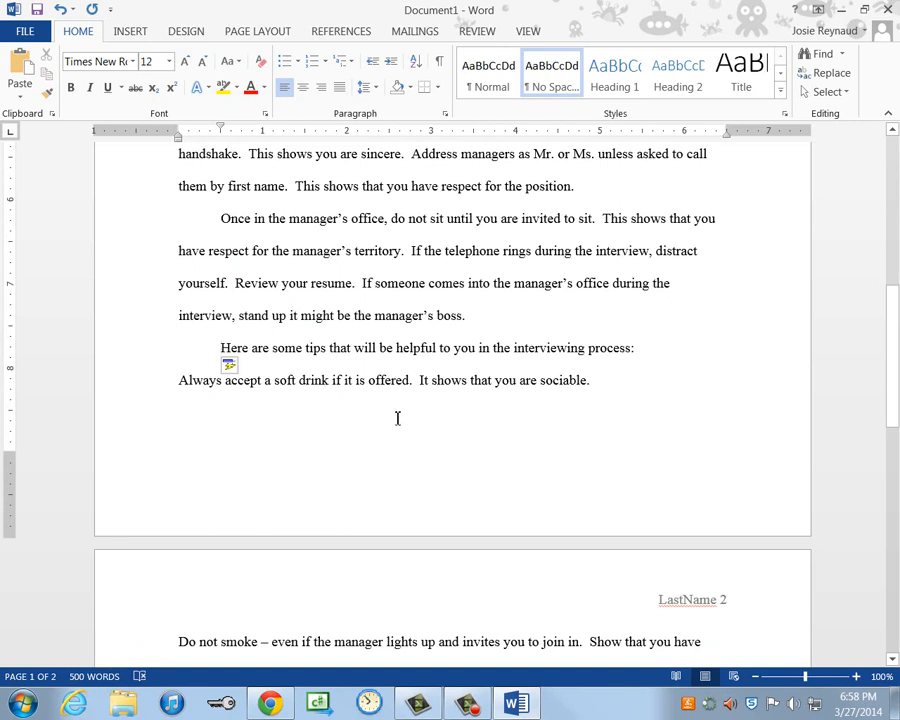
scroll(300, 390, "down", 1)
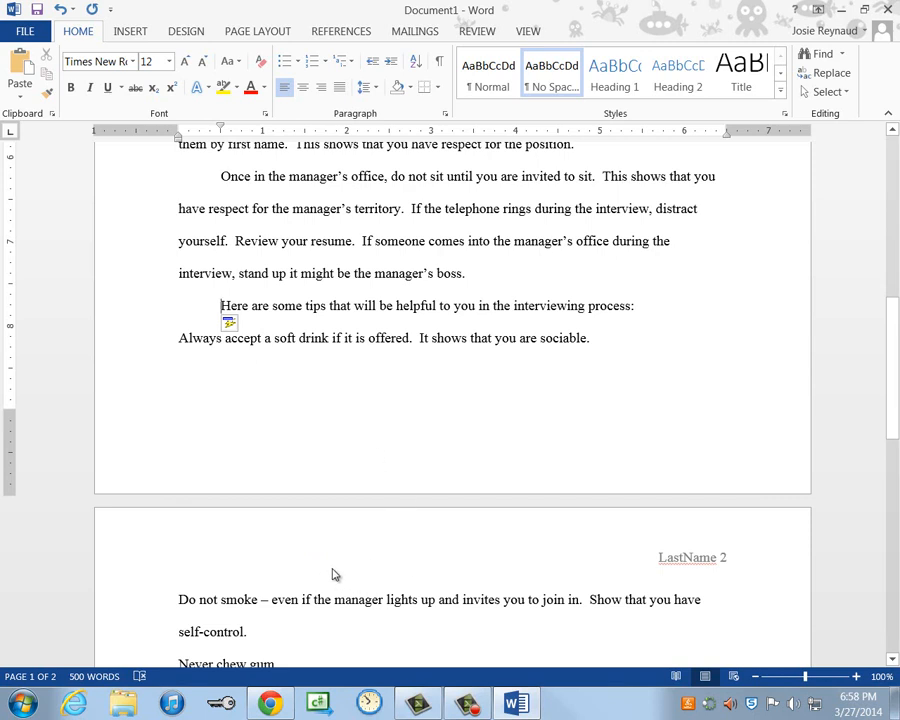
double_click(401, 501)
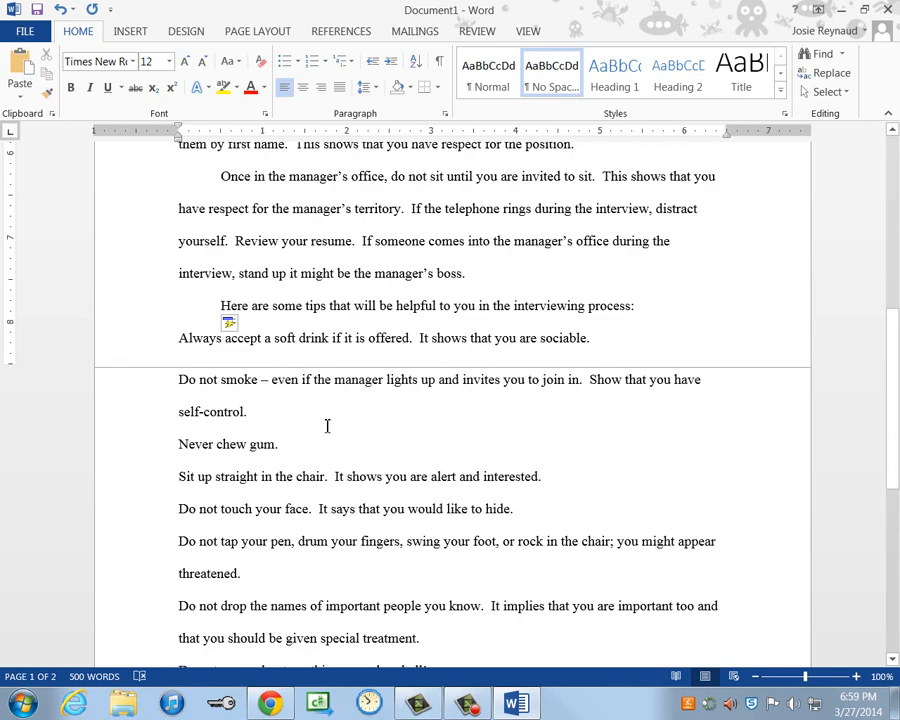
scroll(329, 426, "down", 1)
scroll(332, 422, "down", 1)
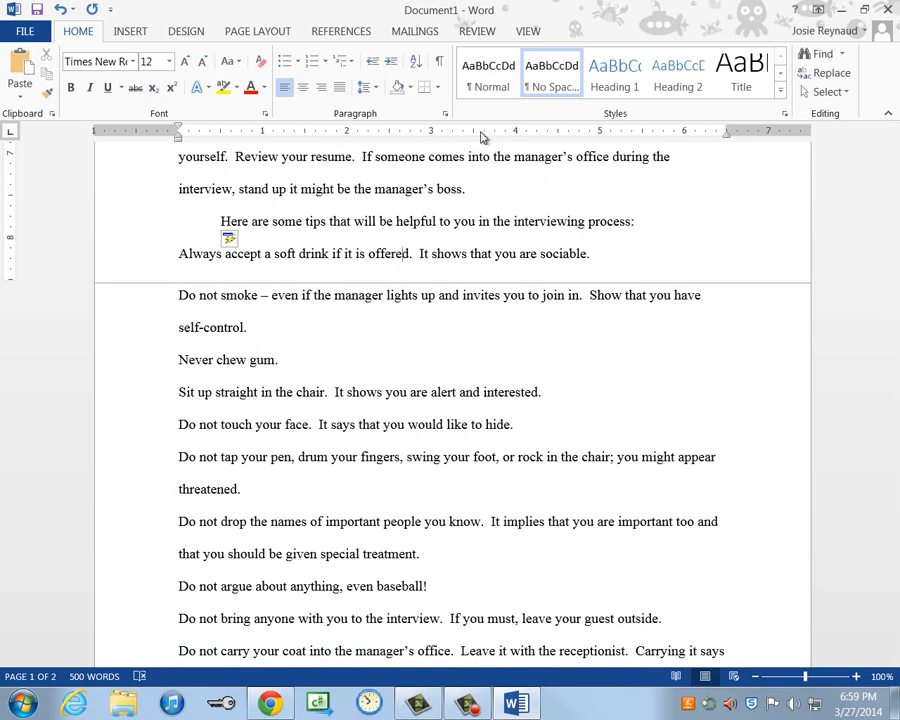
- Select the ten tips from 'Always accept a soft drink…' through the coat tip
left_click(528, 31)
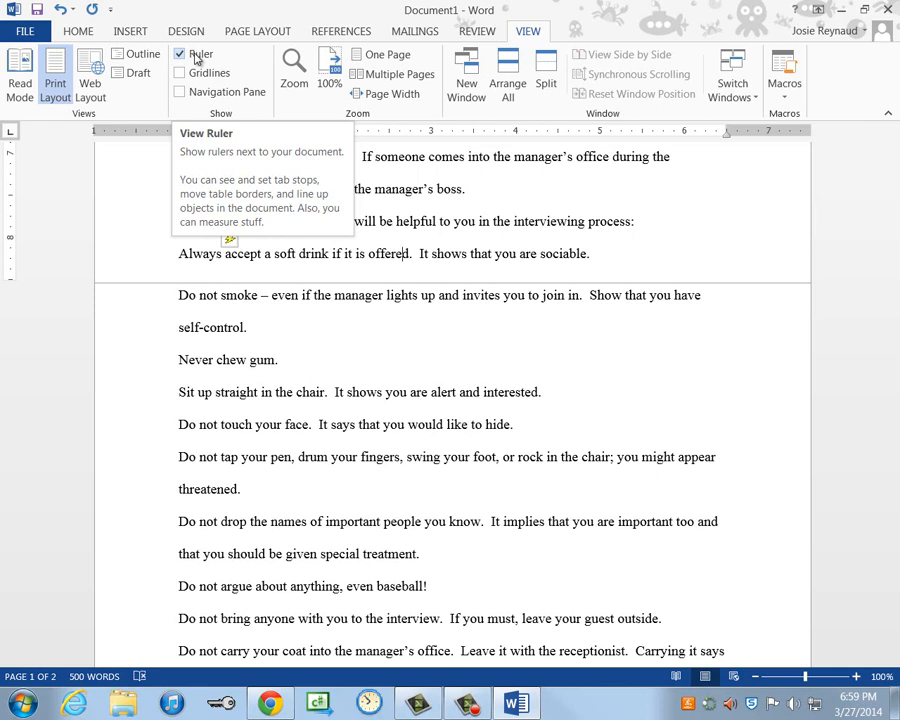
left_click(125, 264)
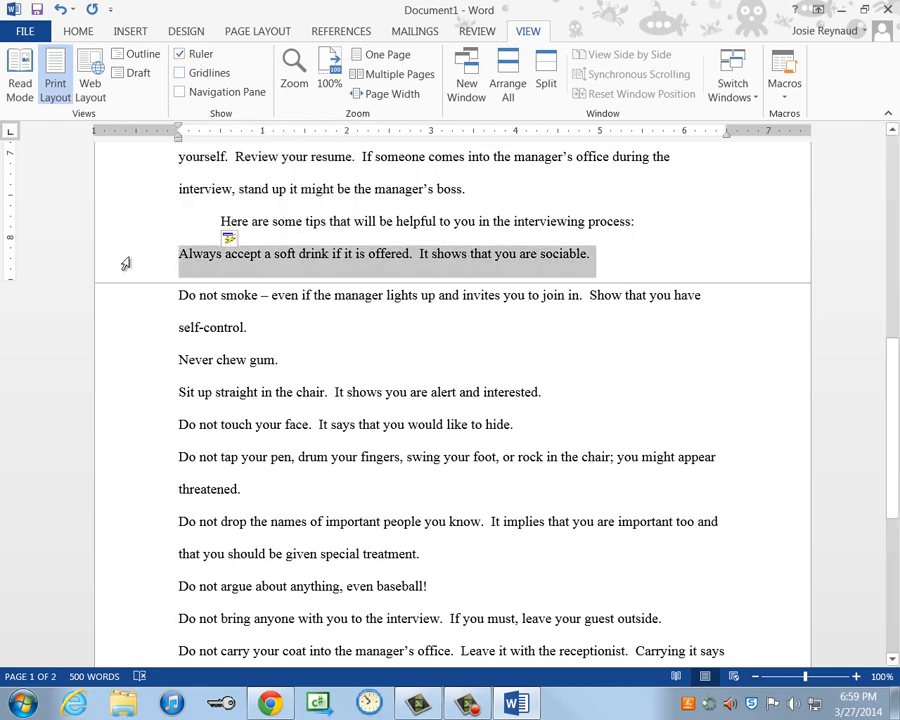
left_click_drag(125, 265, 150, 642)
scroll(139, 604, "down", 2)
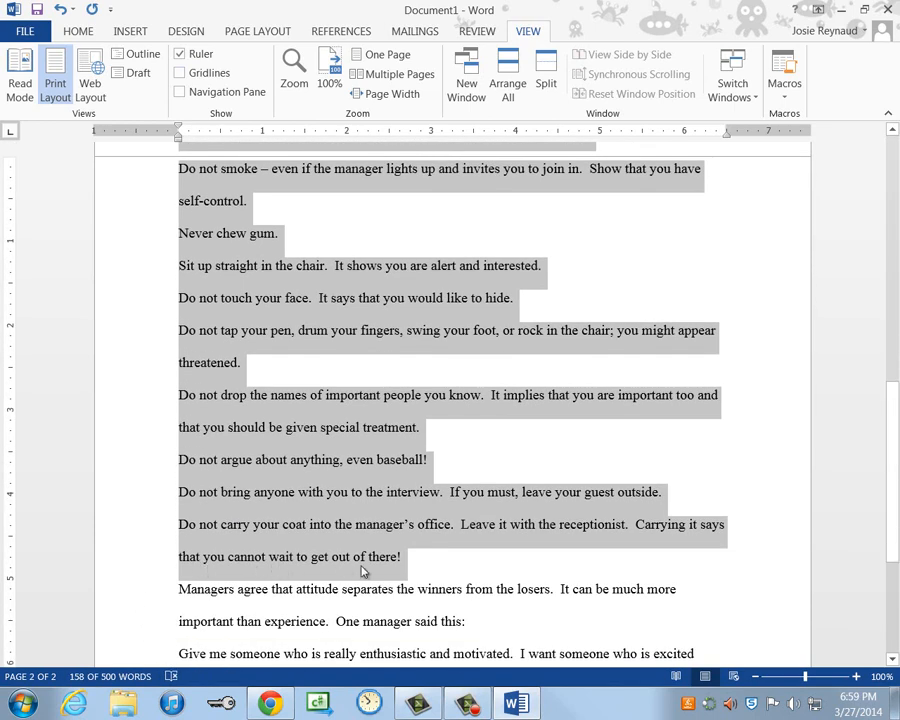
scroll(448, 578, "up", 1)
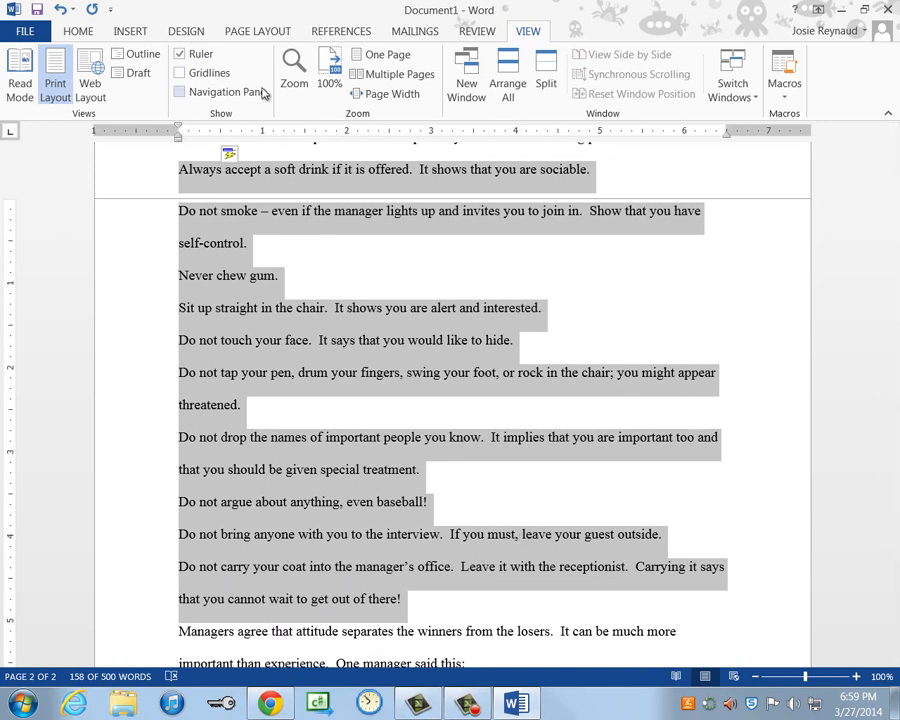
left_click(78, 32)
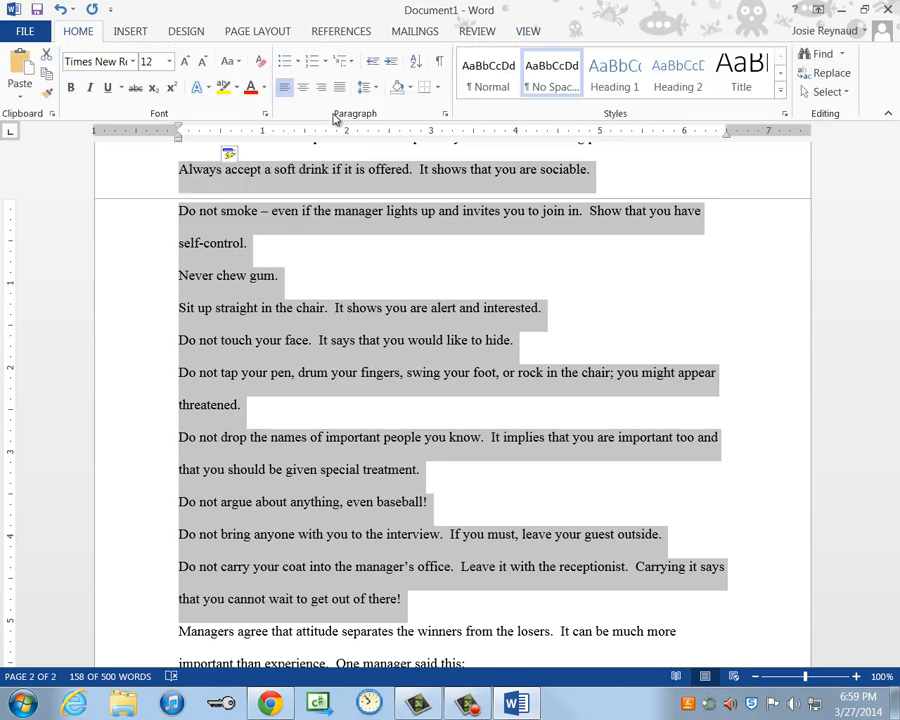
- Number the tips 1–10 and move the list in from the left margin with the ruler indent markers
left_click(311, 64)
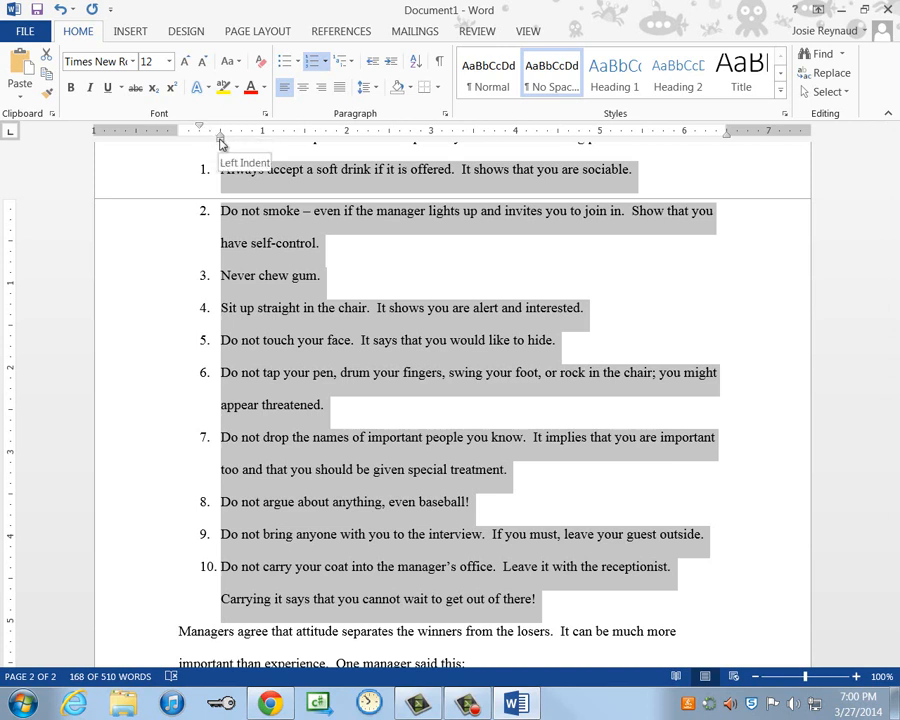
left_click_drag(221, 143, 262, 143)
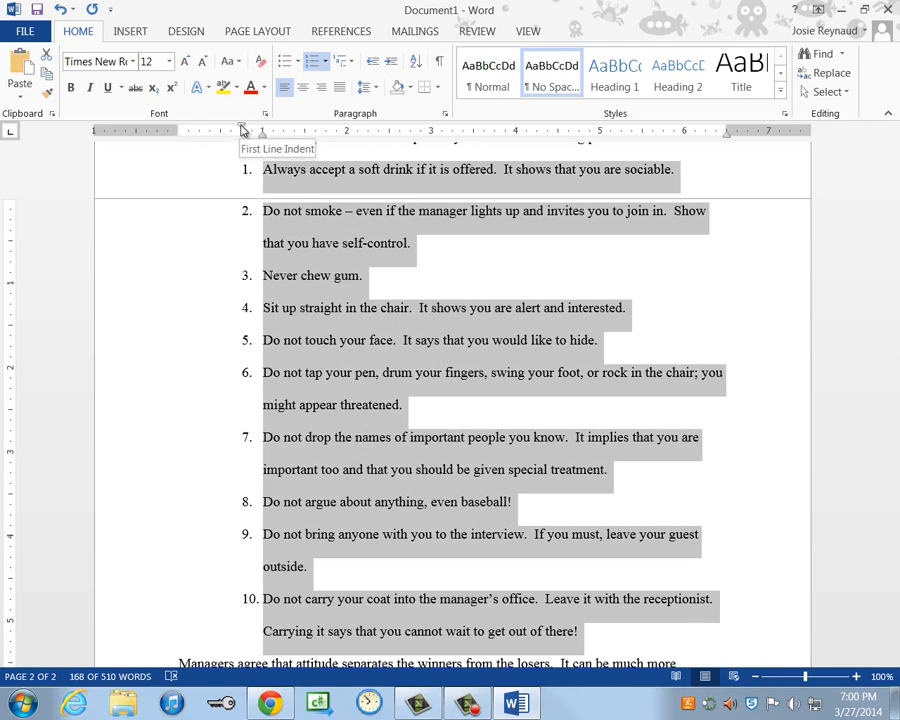
left_click_drag(242, 130, 222, 130)
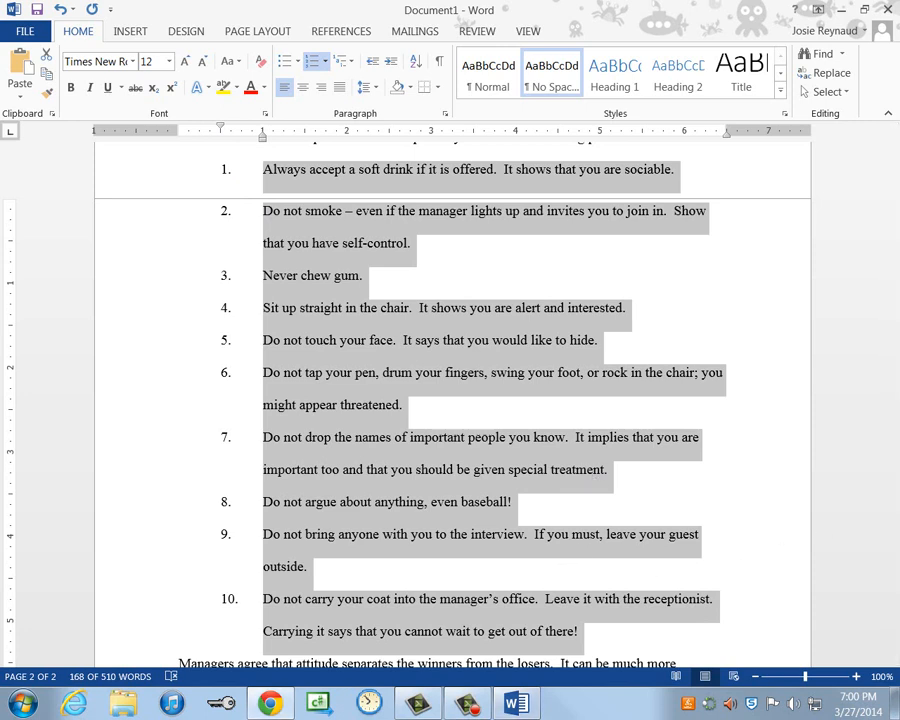
key("F10")
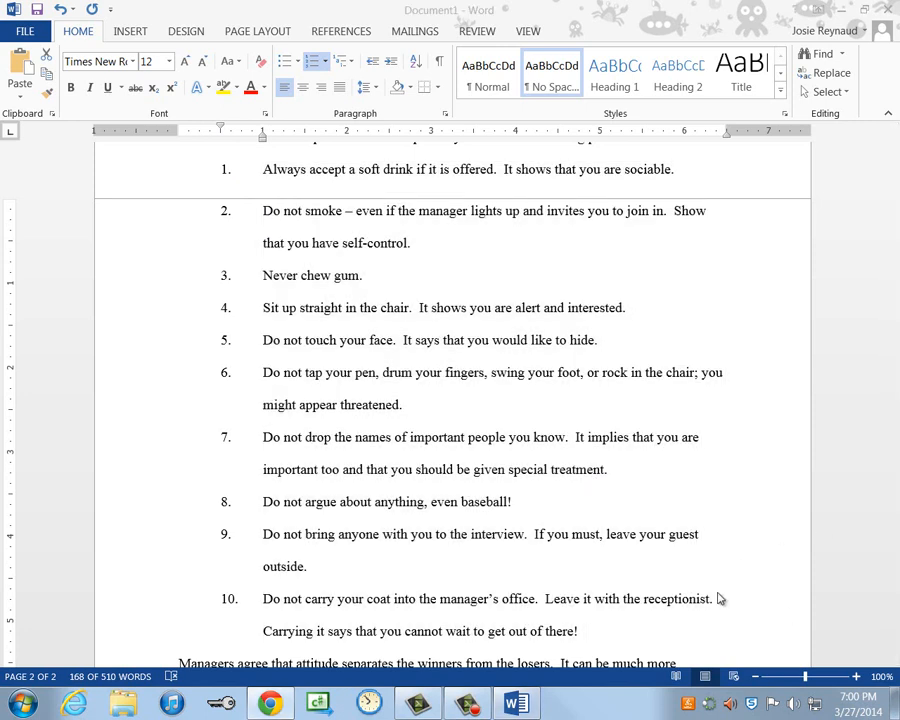
left_click(545, 565)
scroll(570, 564, "down", 2)
left_click(595, 557)
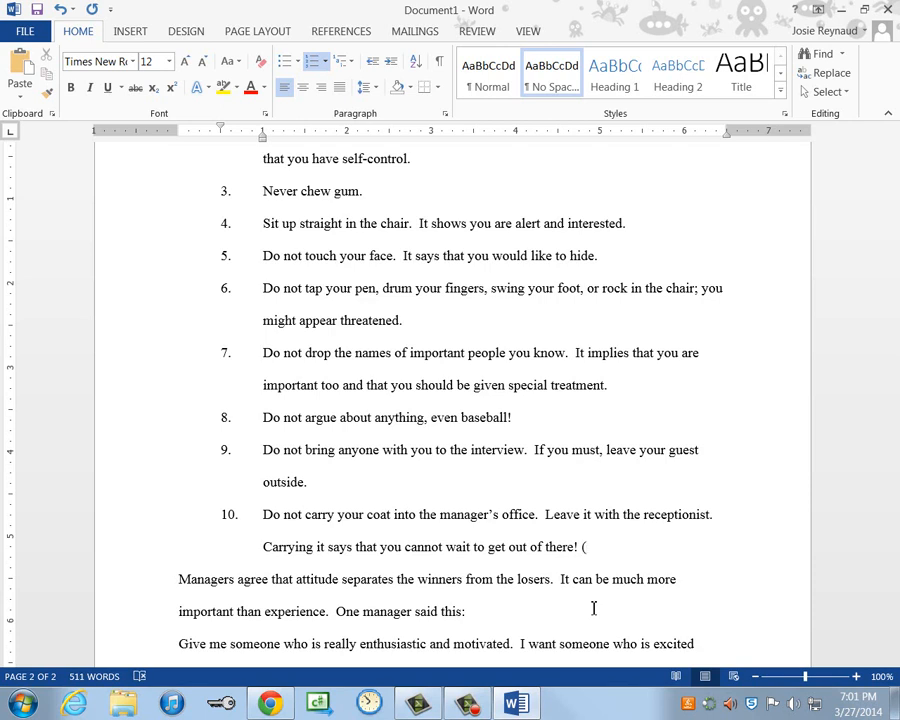
- Append '(Richman 75)' to the final tip and indent the first line of 'Managers agree…'
type("(Richman 75")
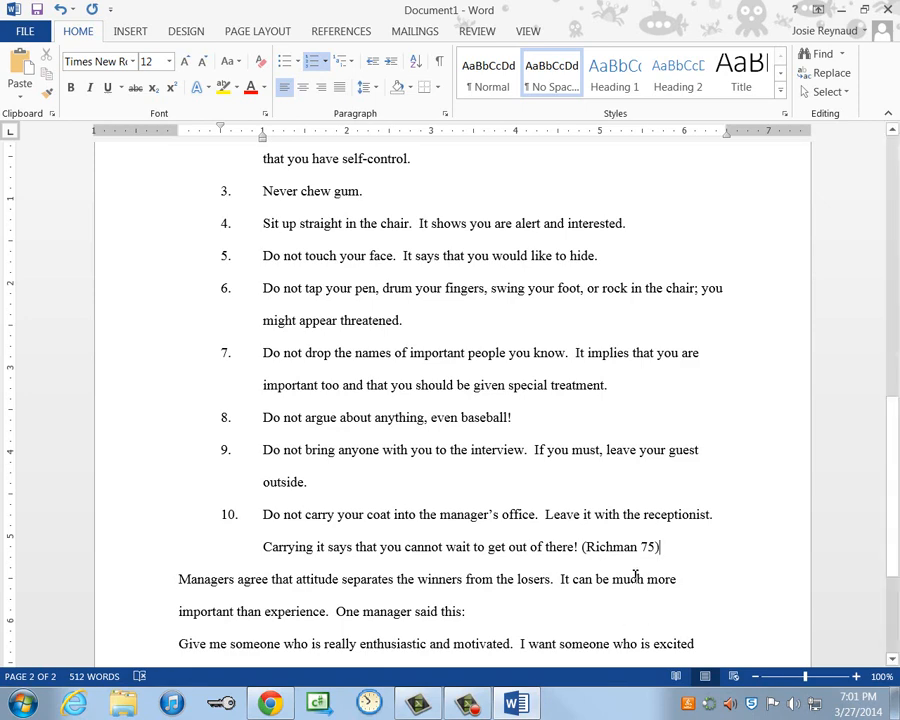
scroll(652, 590, "down", 3)
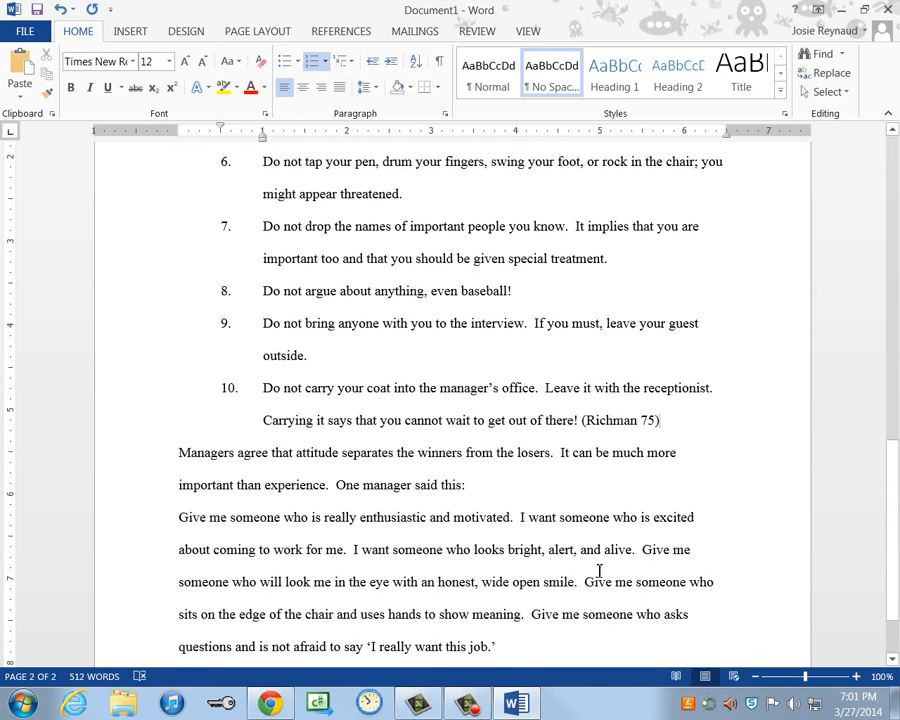
left_click(181, 456)
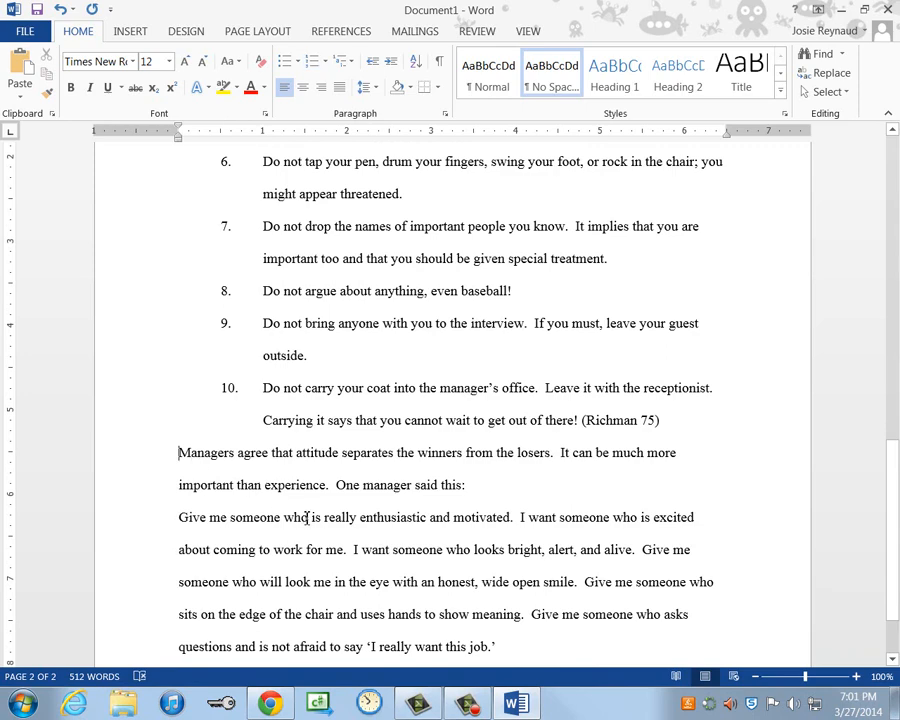
key("Tab")
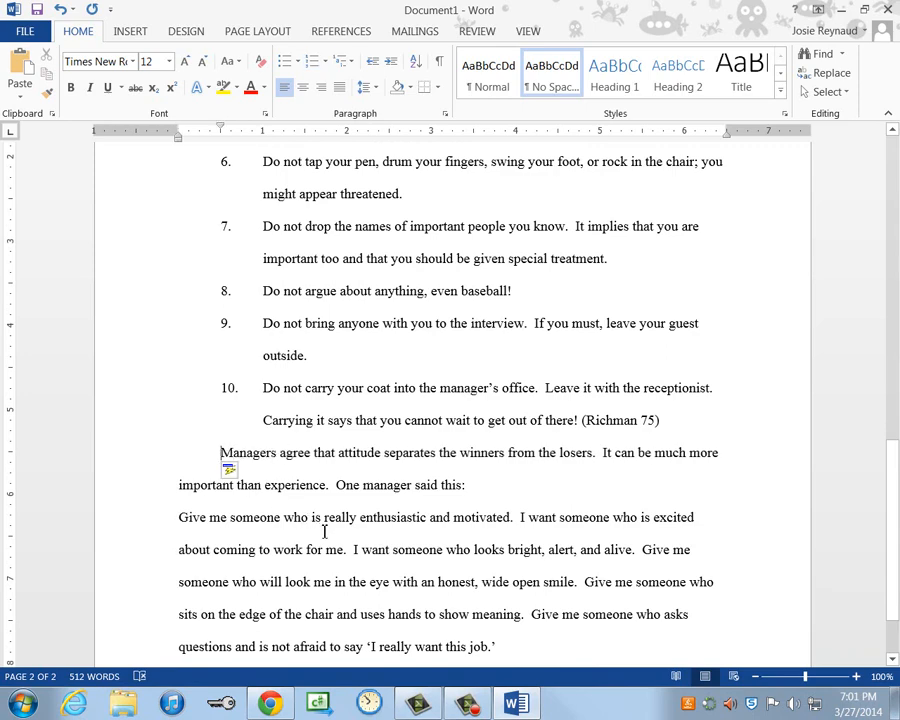
scroll(345, 531, "down", 2)
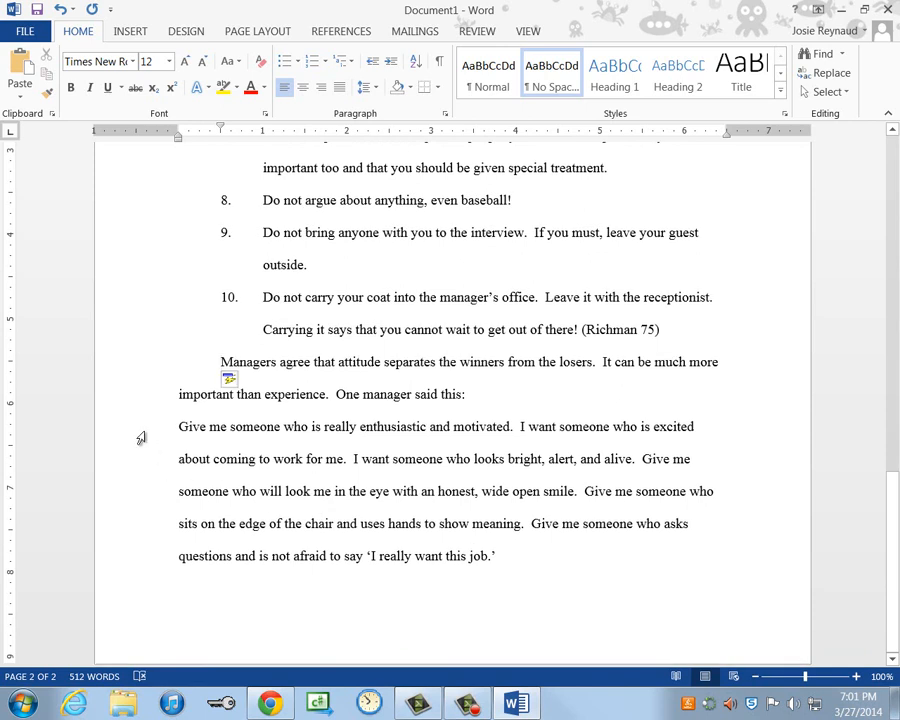
- Indent the manager's 'Give me someone…' quotation one inch from the left margin
left_click_drag(141, 436, 151, 557)
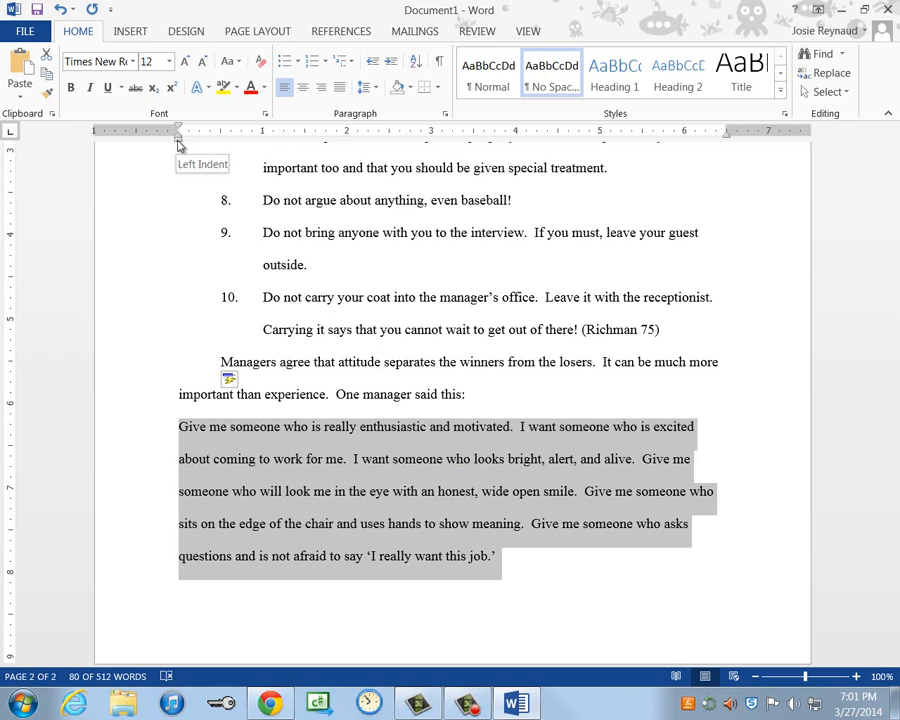
left_click_drag(178, 145, 264, 151)
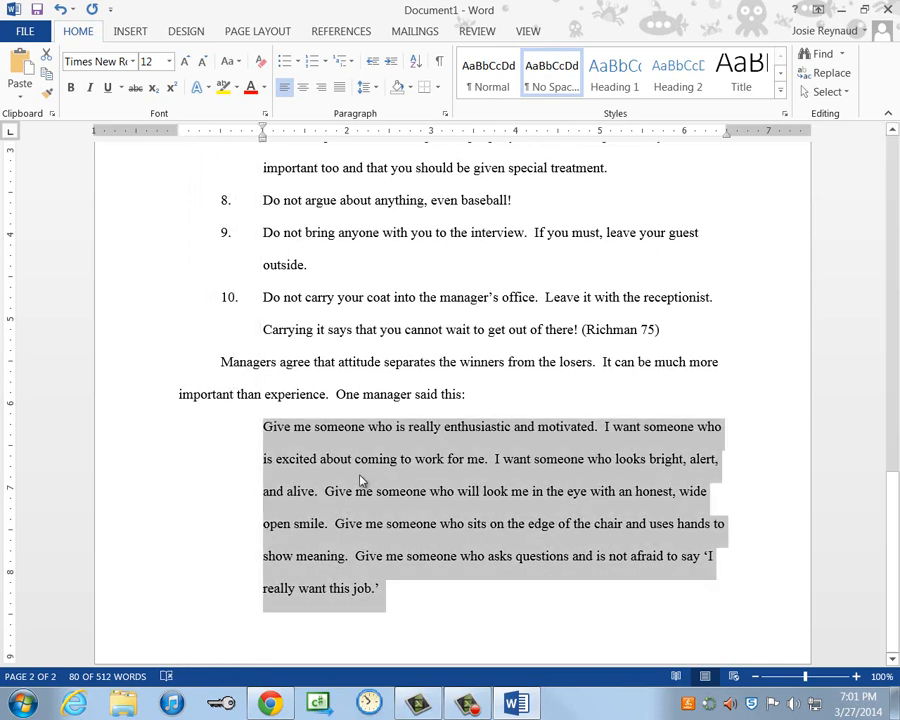
left_click(437, 634)
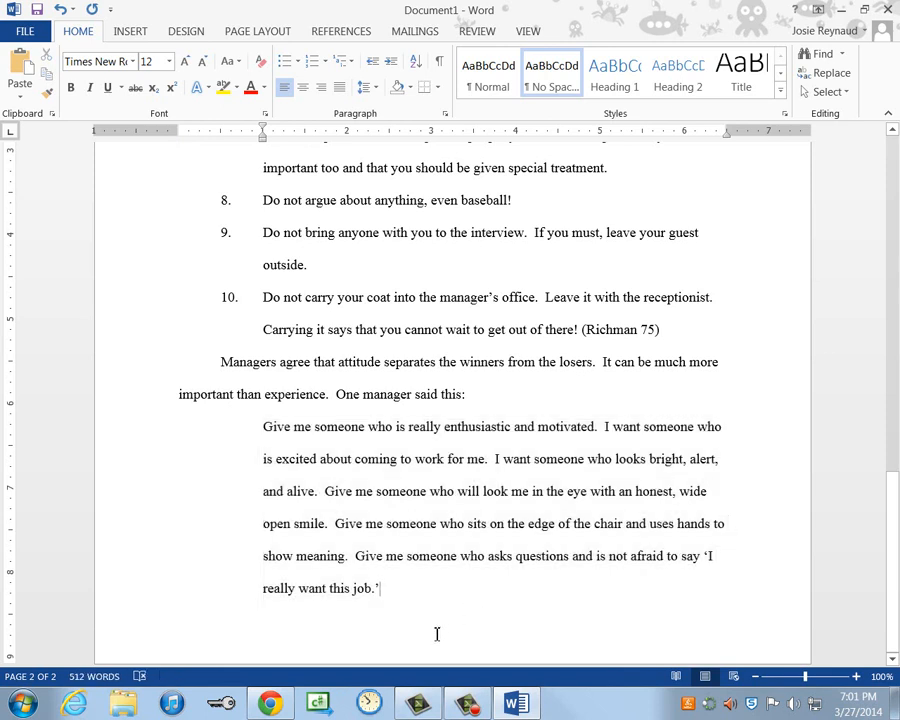
key("Return")
key("BackSpace")
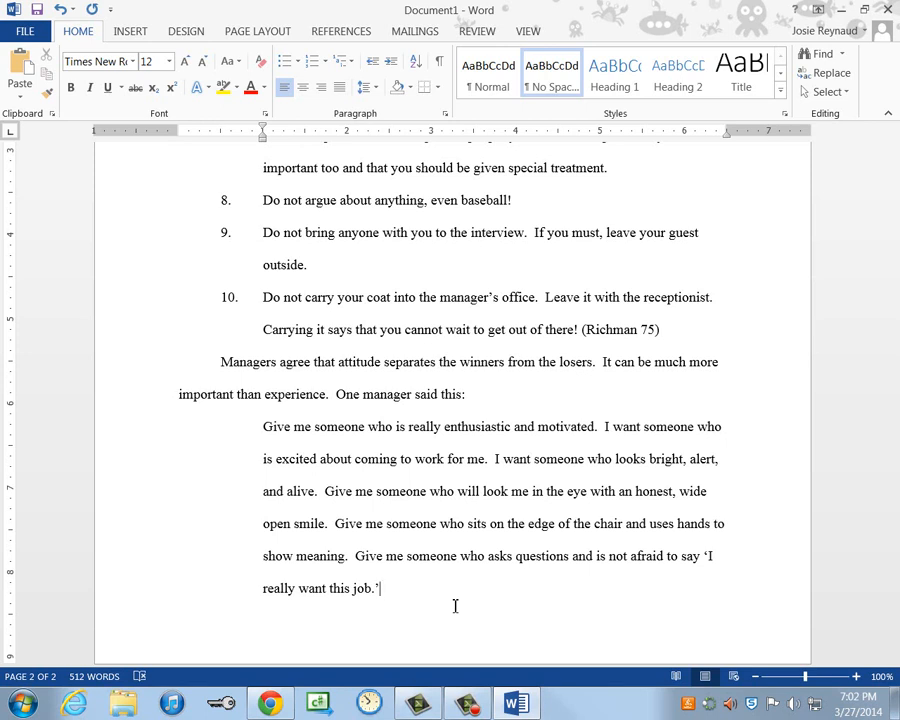
- Break to a new page 3 after the quote, showing white space and resetting its indent
key("ctrl+Return")
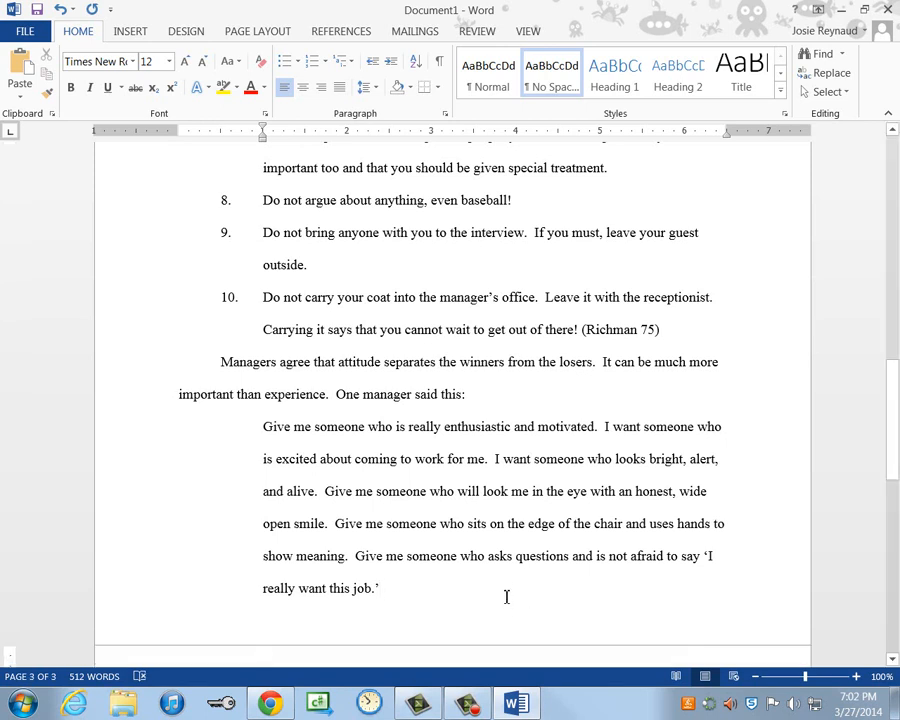
scroll(500, 584, "down", 3)
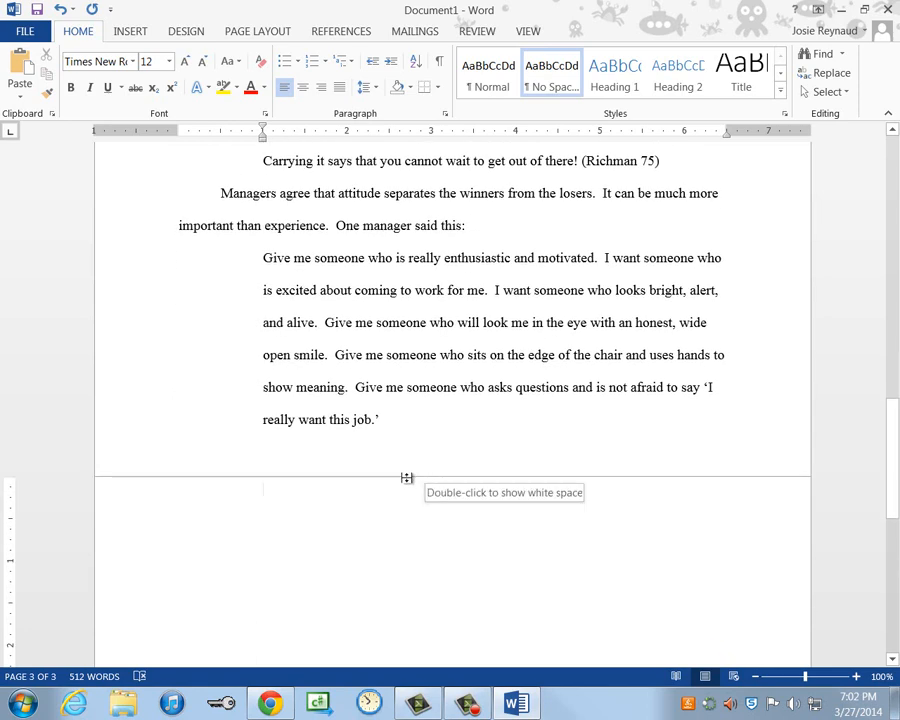
double_click(335, 477)
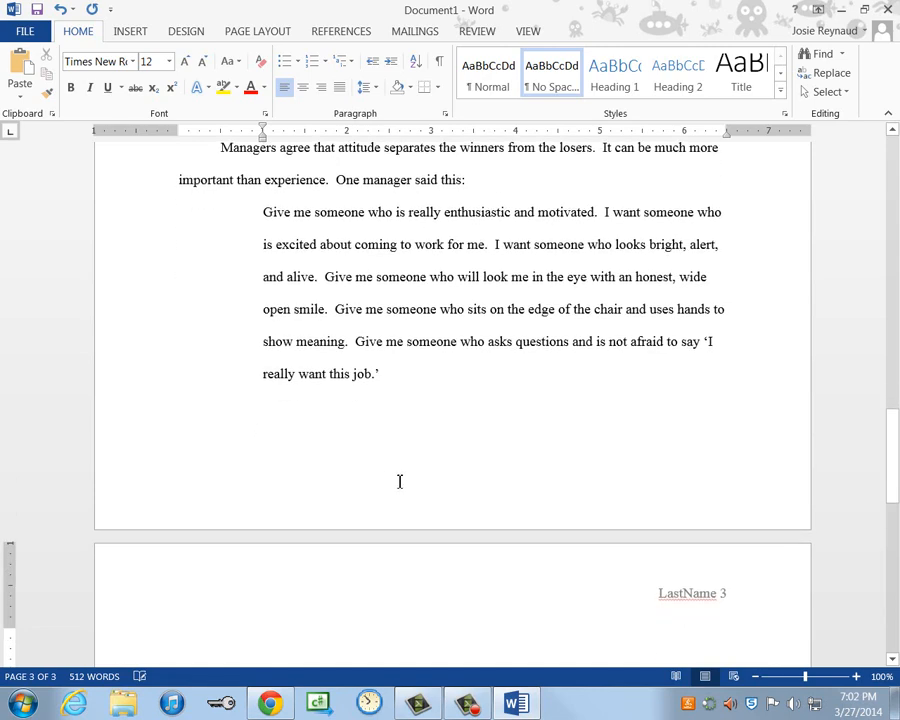
scroll(400, 420, "down", 1)
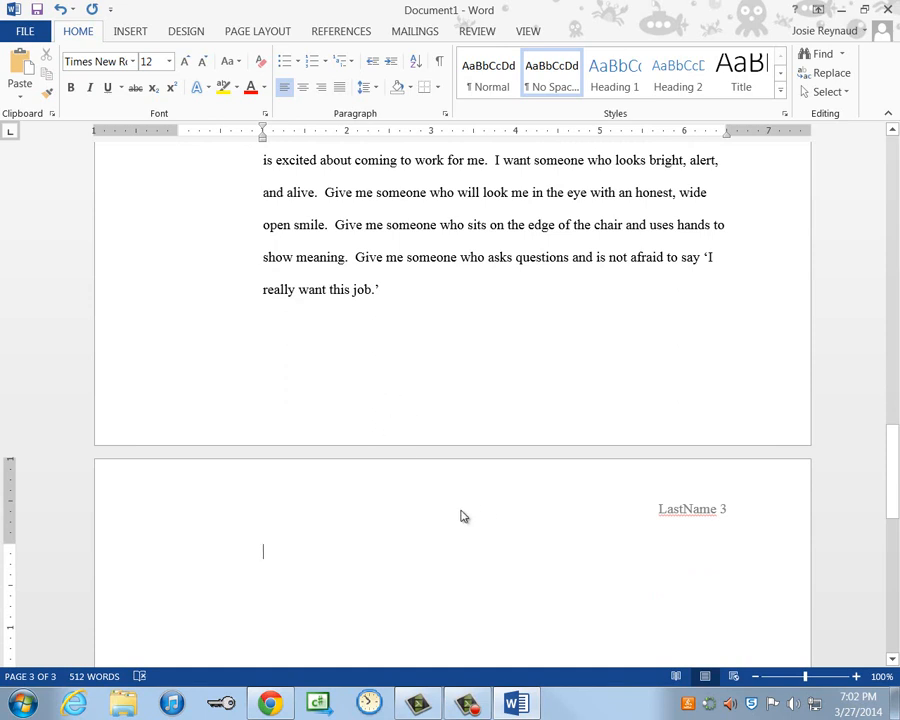
scroll(484, 521, "down", 1)
scroll(484, 521, "down", 1)
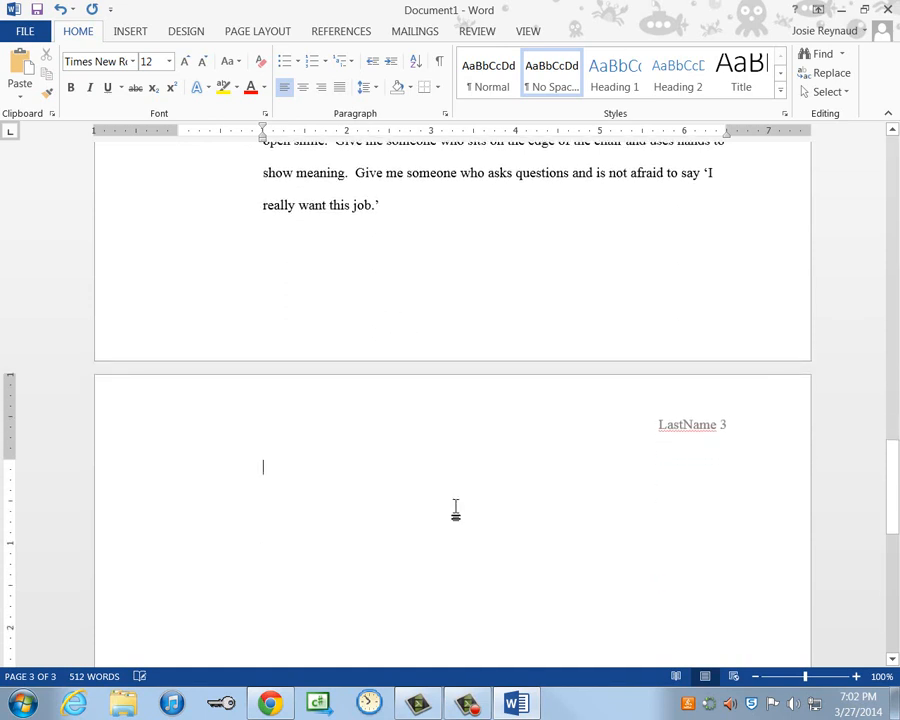
left_click(423, 498)
scroll(418, 494, "down", 1)
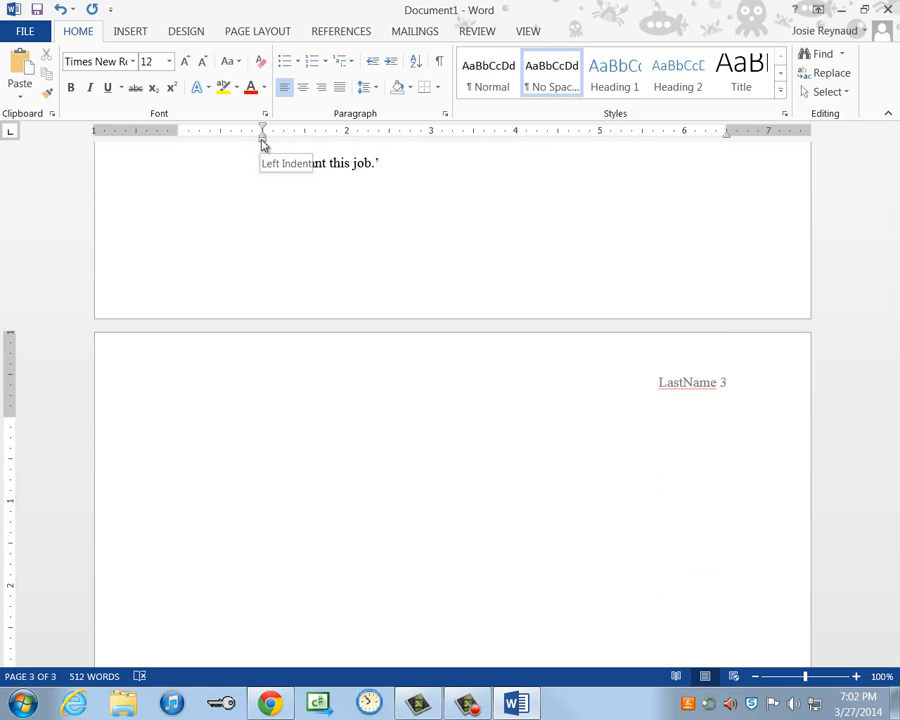
left_click_drag(263, 142, 179, 142)
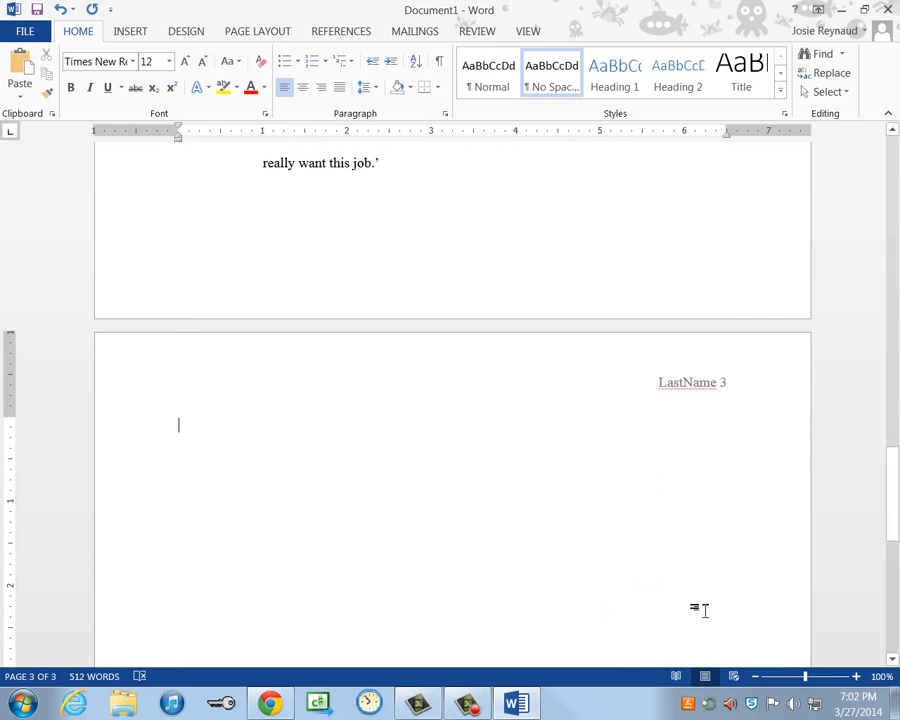
- Type a centred 'Works Cited' title on page 3 and left-align the line below
key("ctrl+e")
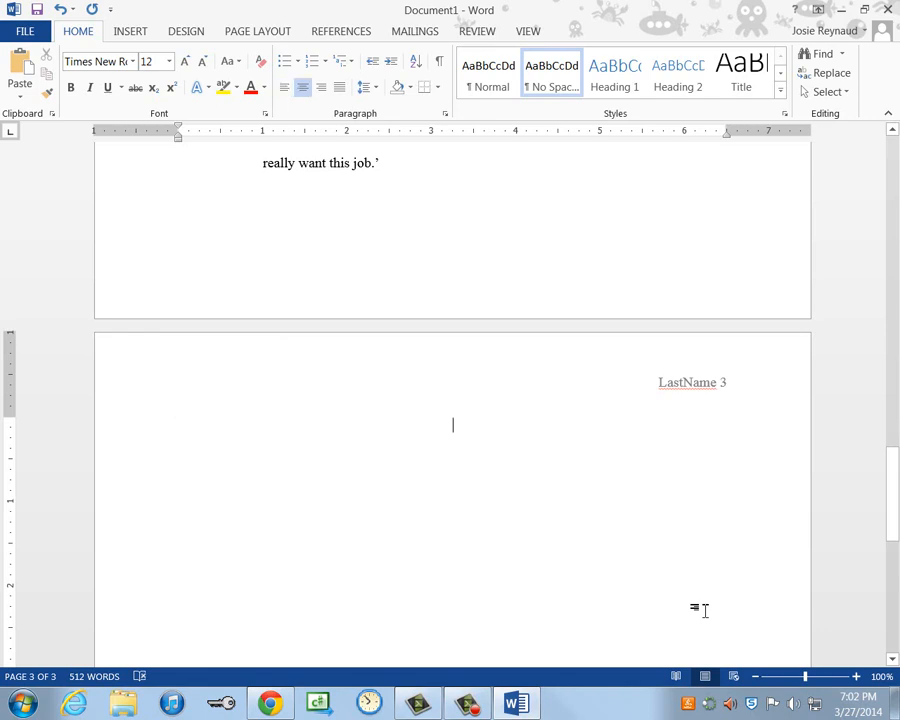
type("Works Cited")
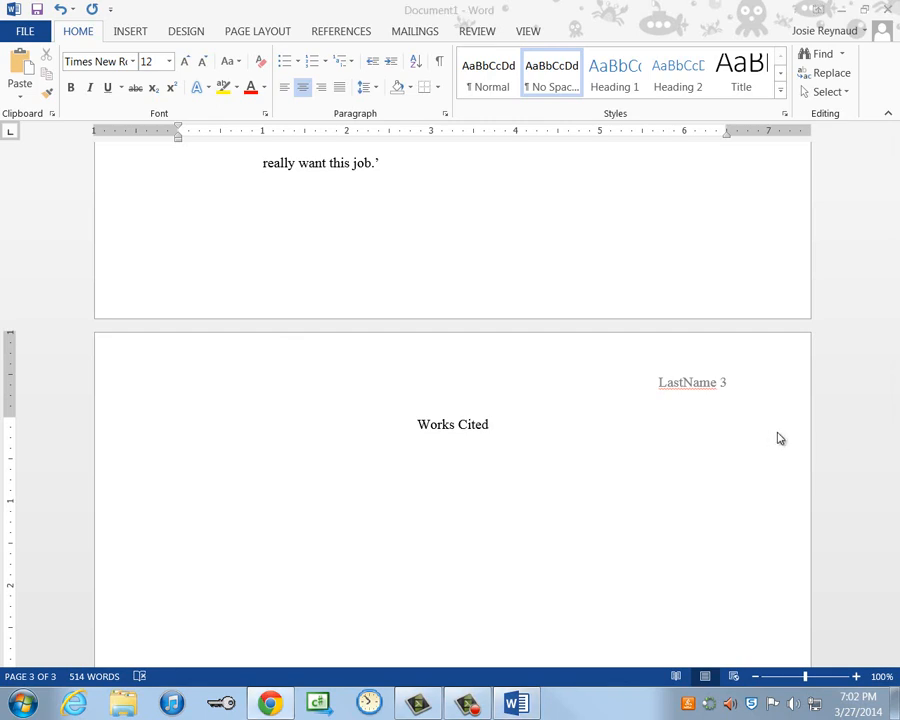
left_click(604, 434)
key("Return")
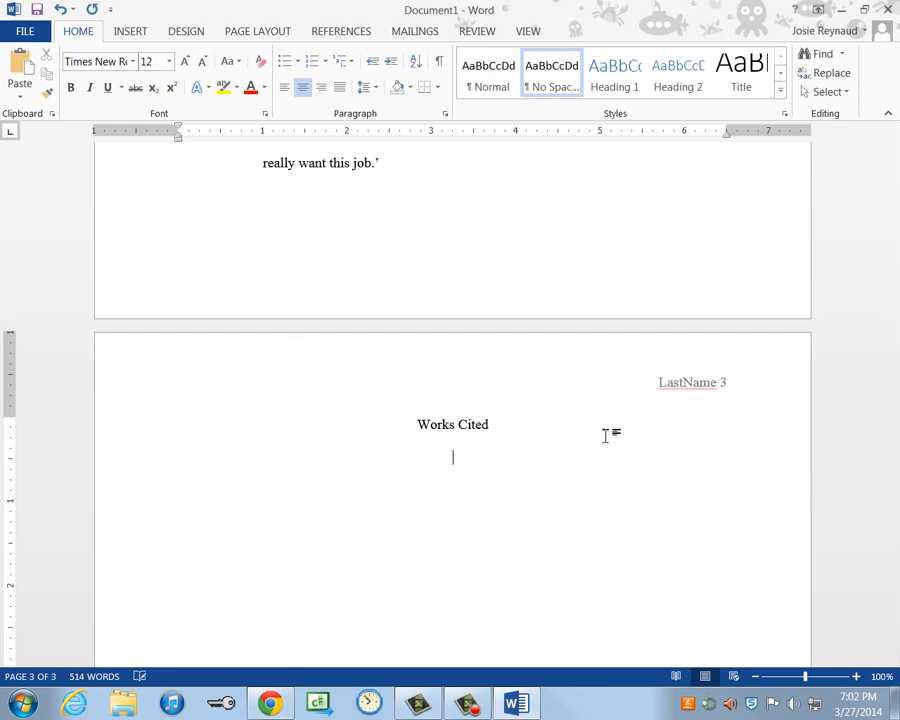
key("ctrl+l")
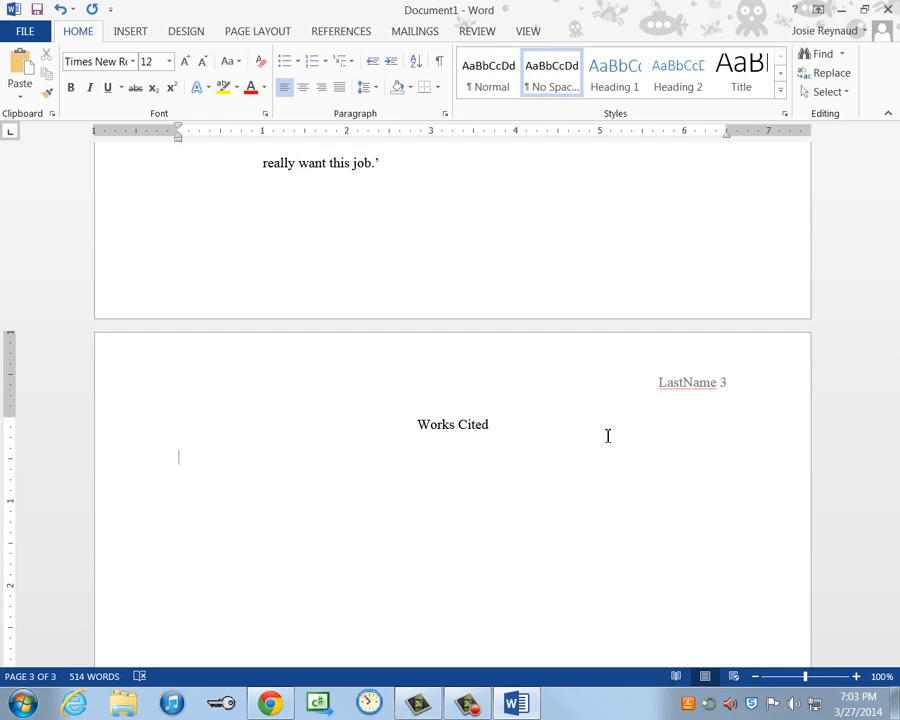
- Enter a hanging-indent citation for italic 'Job Hunting Handbook: Job Outlook to 2005', Dahlstrom & Company, 1997
key("ctrl+t")
key("ctrl+i")
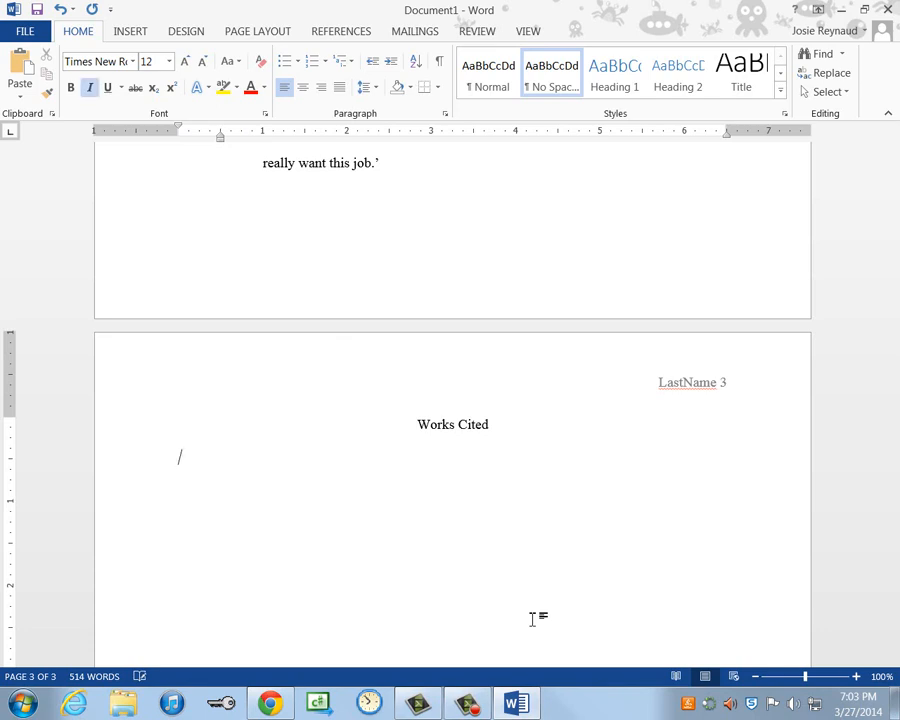
type("Job Hunting Handbook")
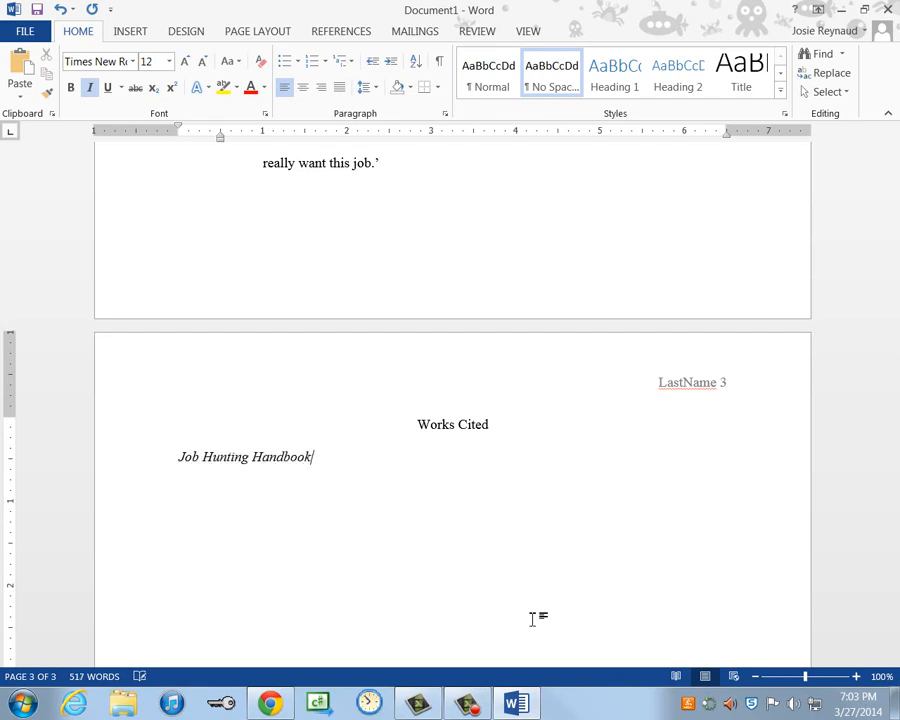
type(":  Job Outlook to 2005")
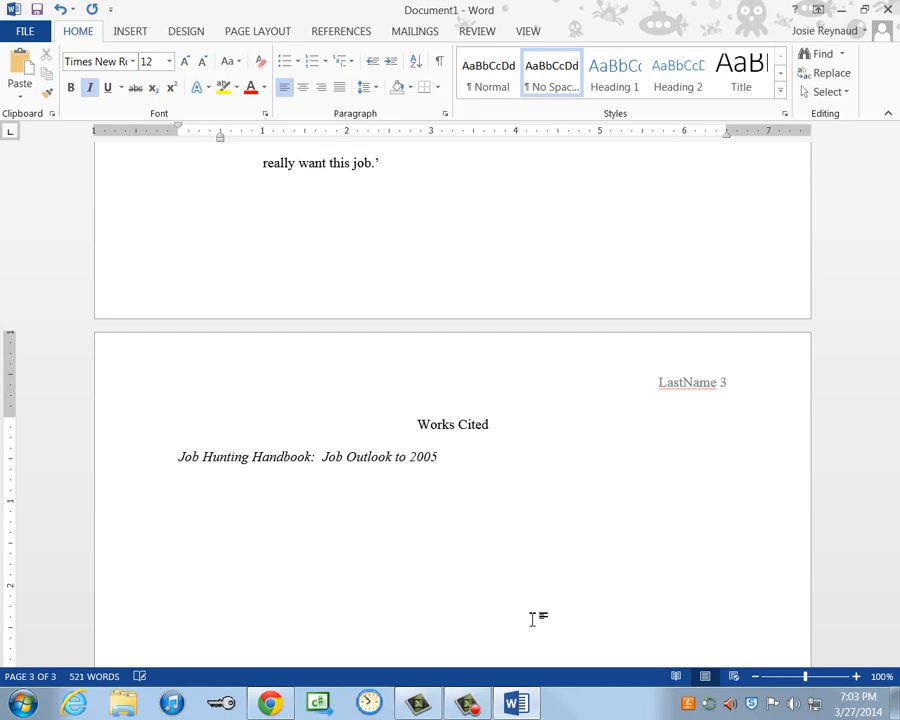
key("ctrl+i")
type(".  Vol.")
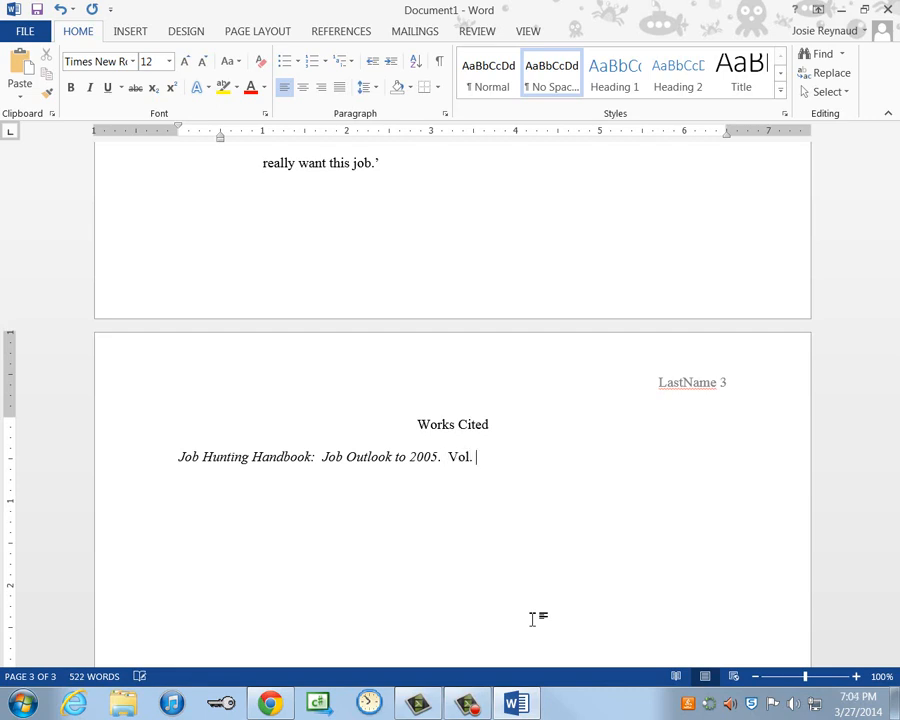
type(" 23.  Dahlstrom ")
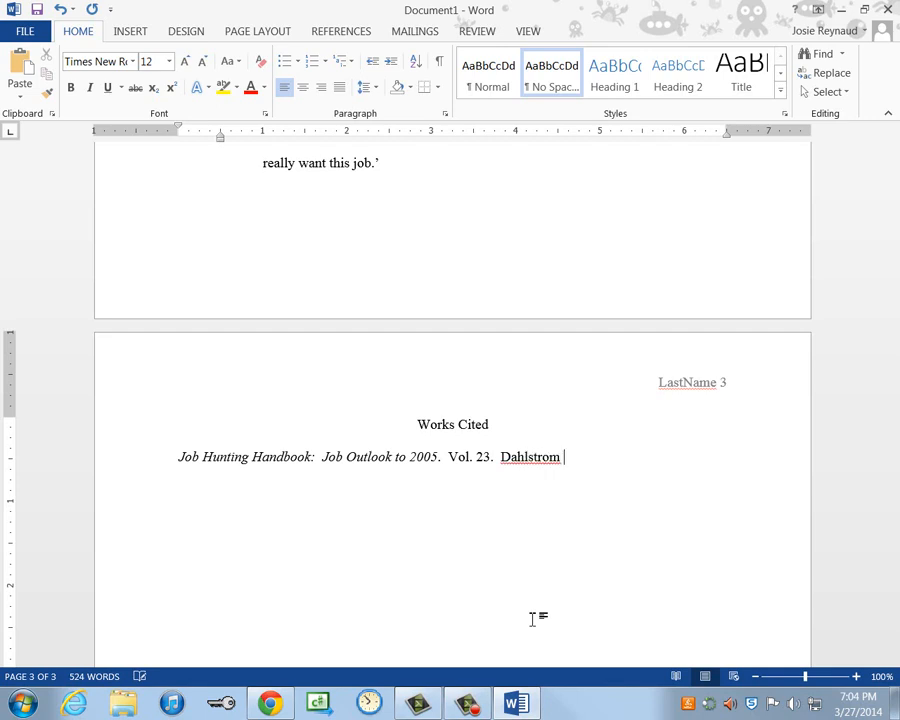
type("& Company, 199")
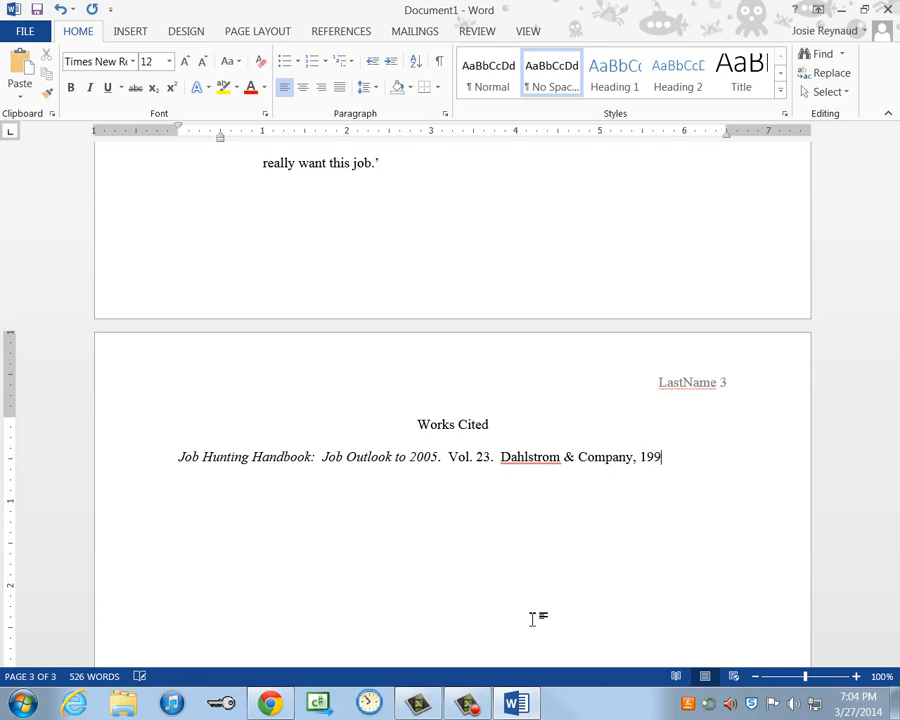
type("7.  Print.")
key("Return")
key("ctrl+i")
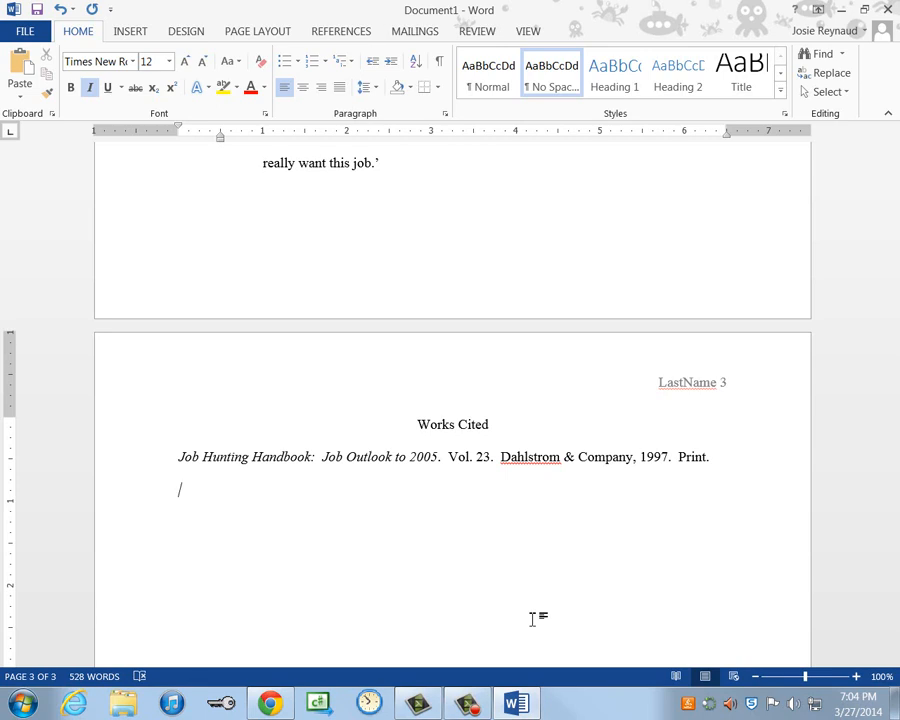
key("ctrl+i")
- Type the 'Dangerous Attitudes for Employment Searches' citation with the magazine name Fortune in italics
type("Richm")
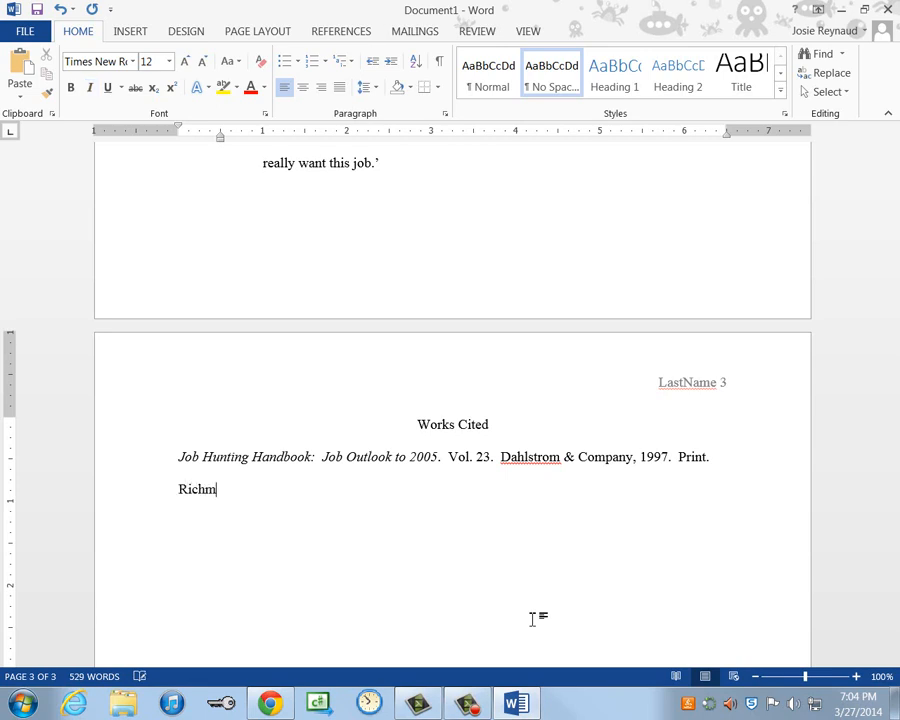
type("an, Leslie S.")
type("  \"D")
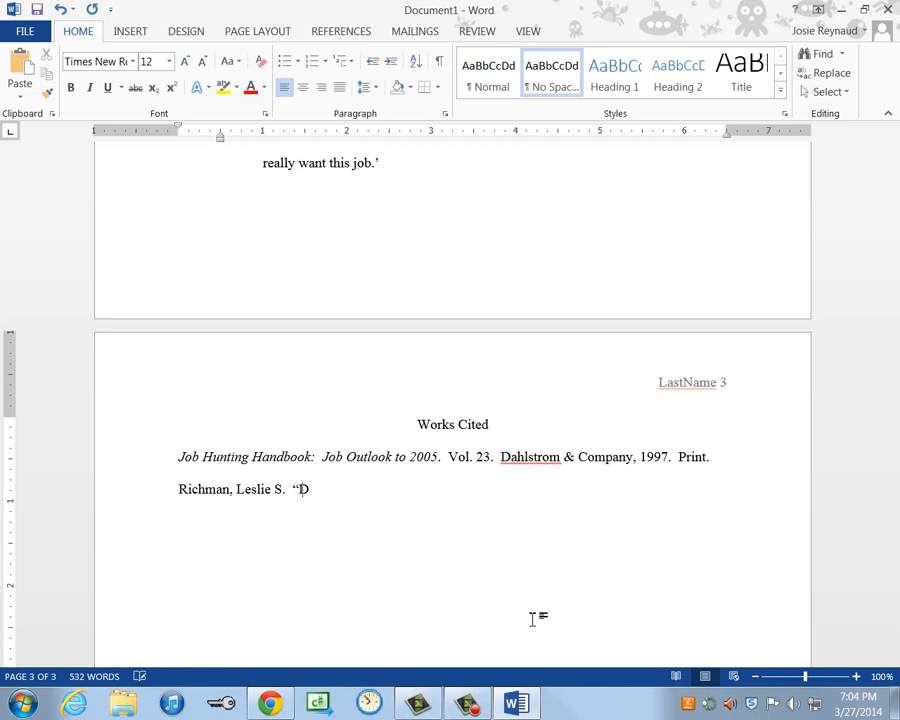
type("angerous Att")
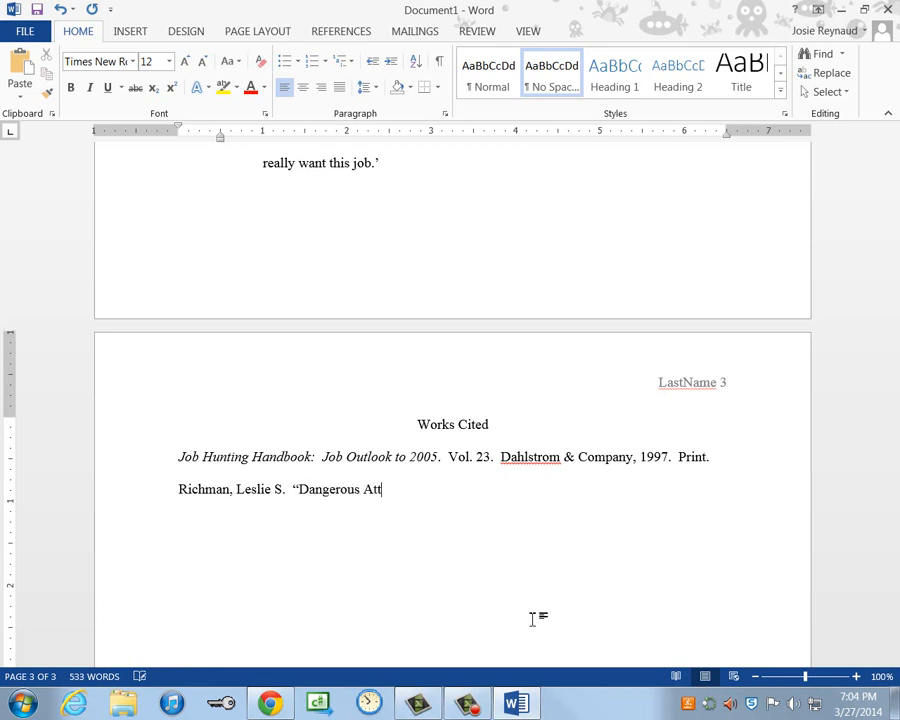
type("itudes for Employment Se")
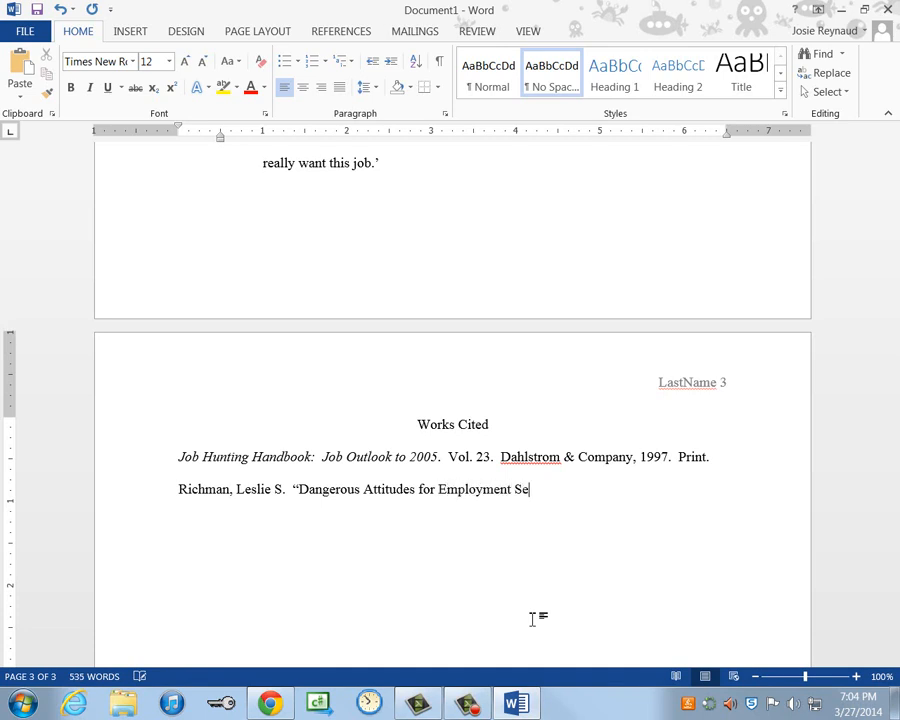
type("arches.\"")
key("ctrl+i")
type("Fortune")
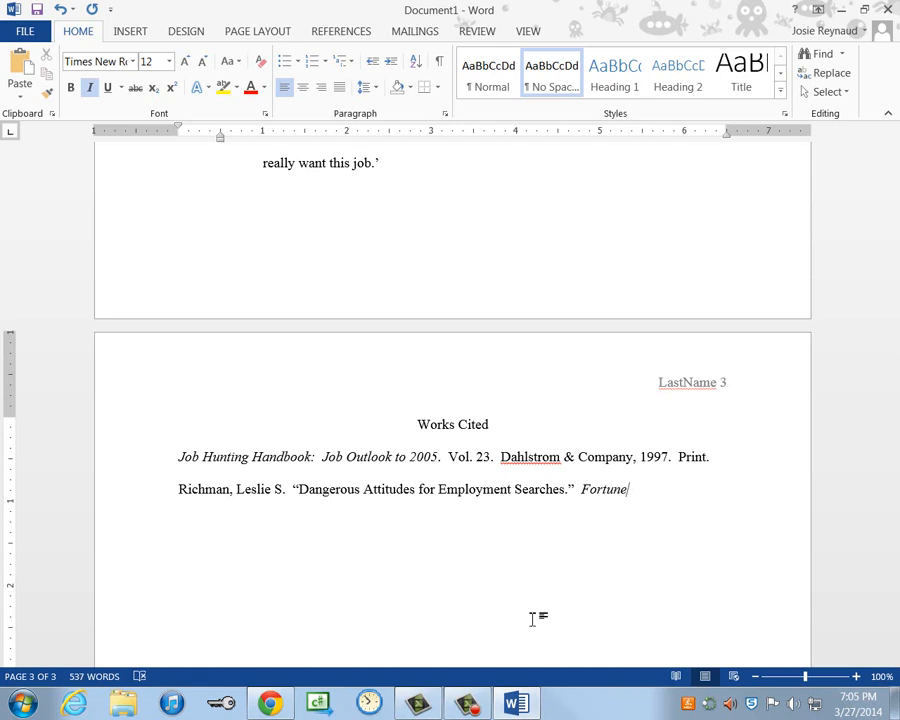
key("ctrl+i")
type(".  30 May 1998.")
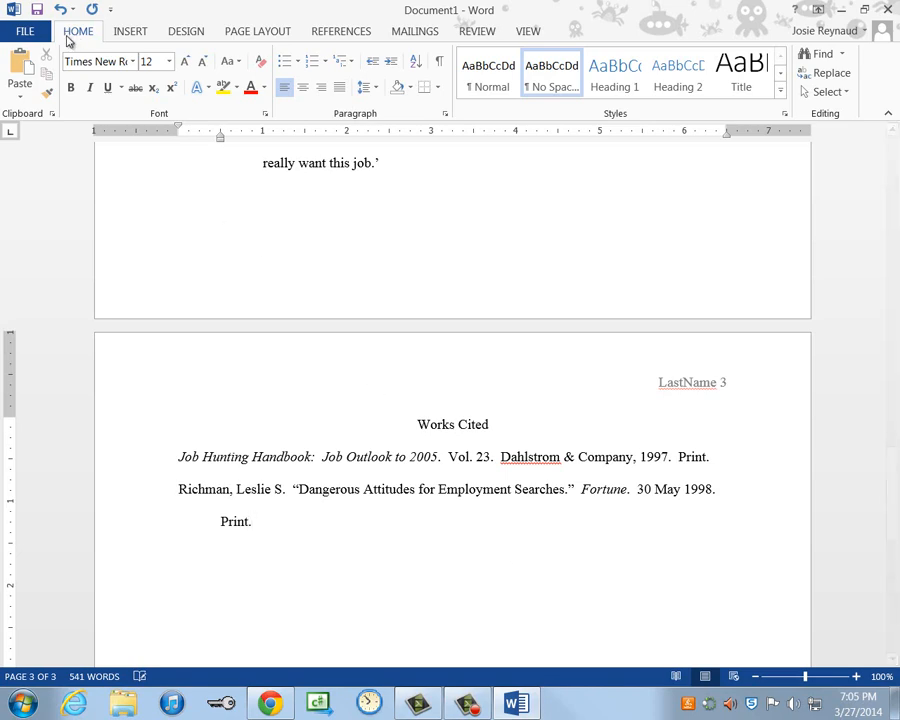
- Save the report as 'Report 2' in F:\A5 - Computer Tech 1\Word
left_click(30, 32)
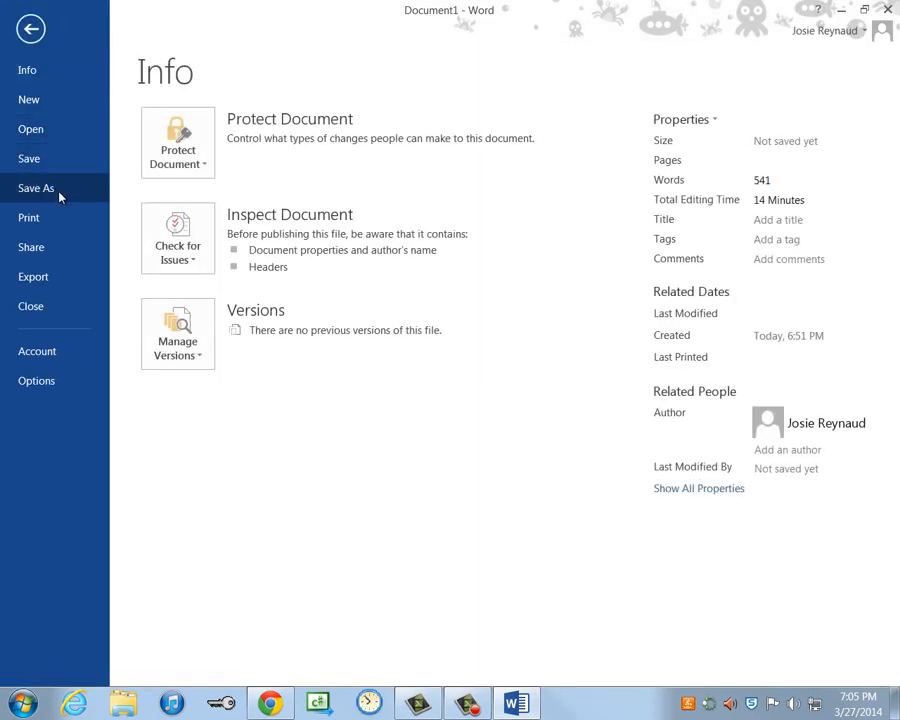
left_click(58, 193)
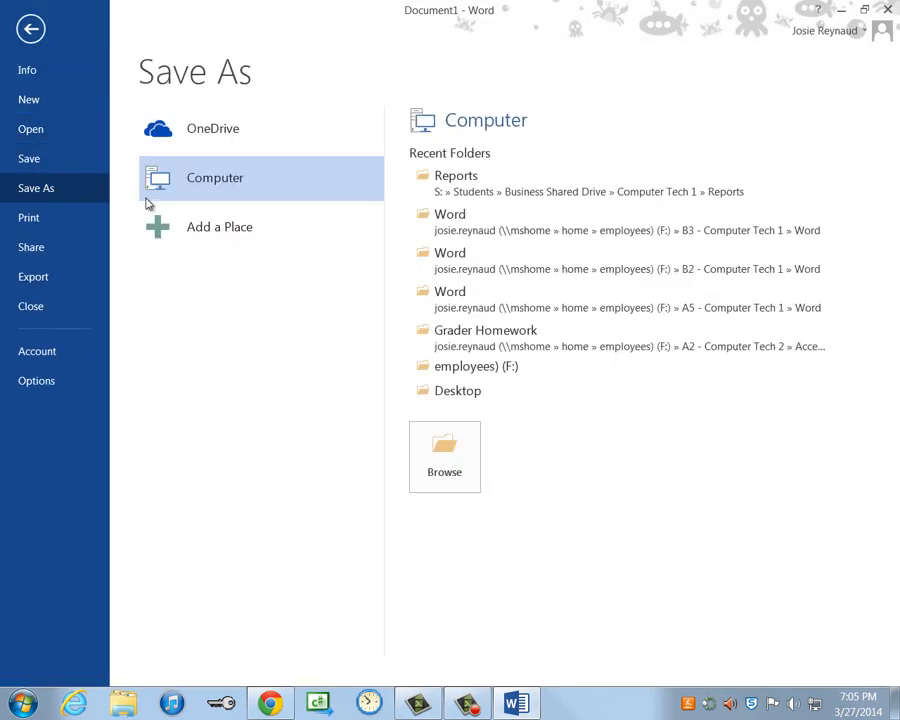
left_click(496, 368)
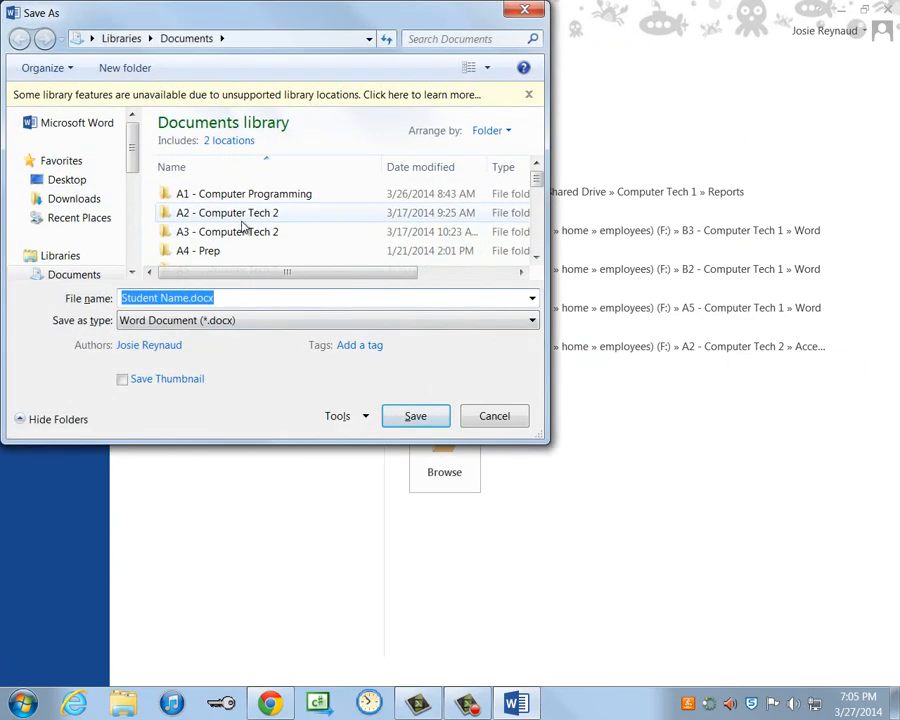
scroll(536, 181, "down", 1)
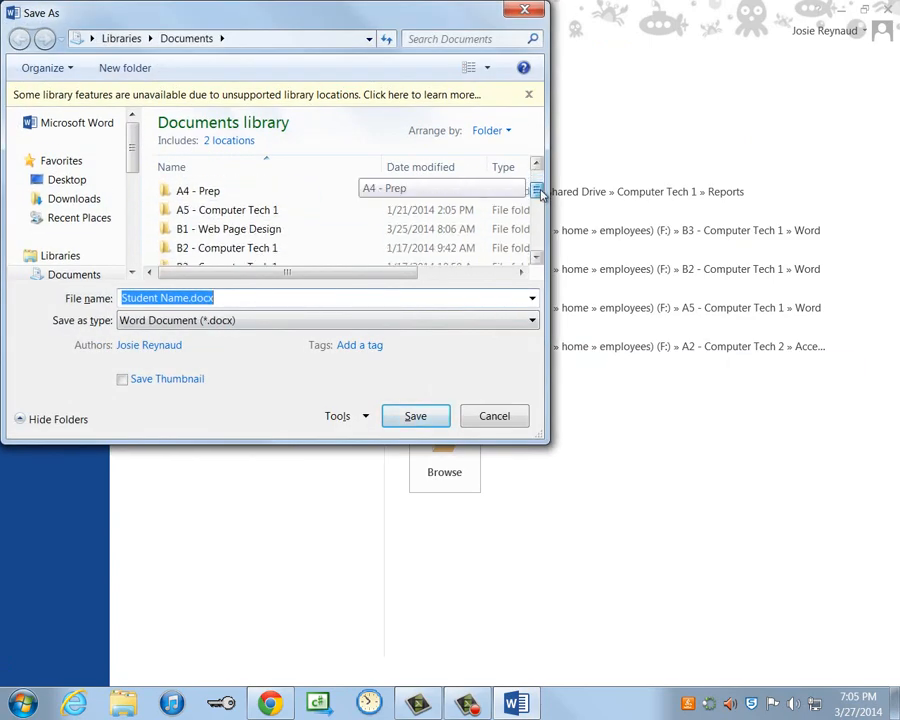
double_click(266, 212)
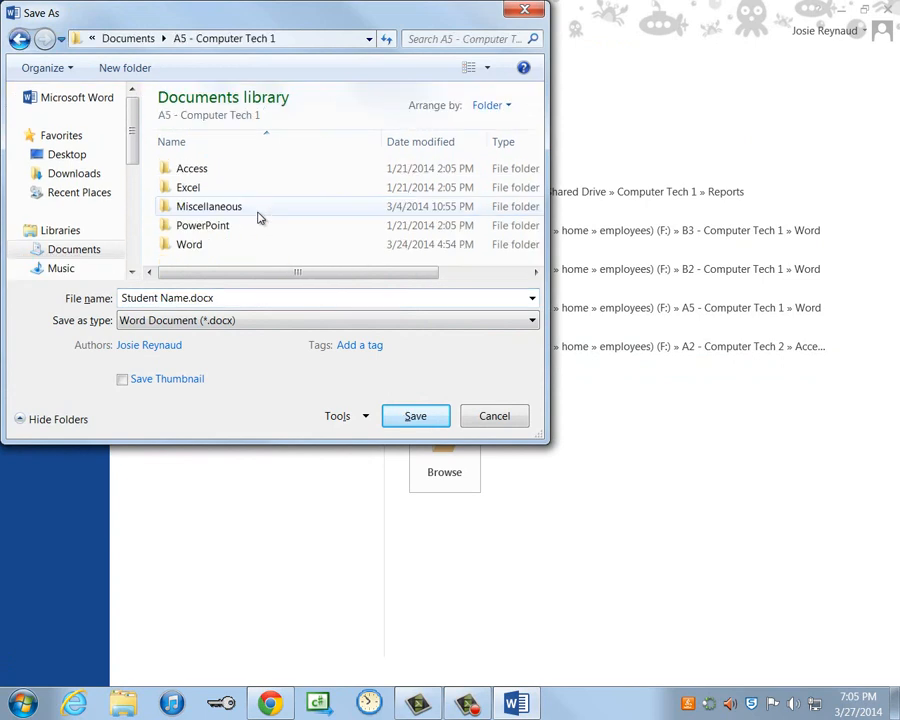
double_click(202, 244)
left_click(226, 300)
double_click(229, 303)
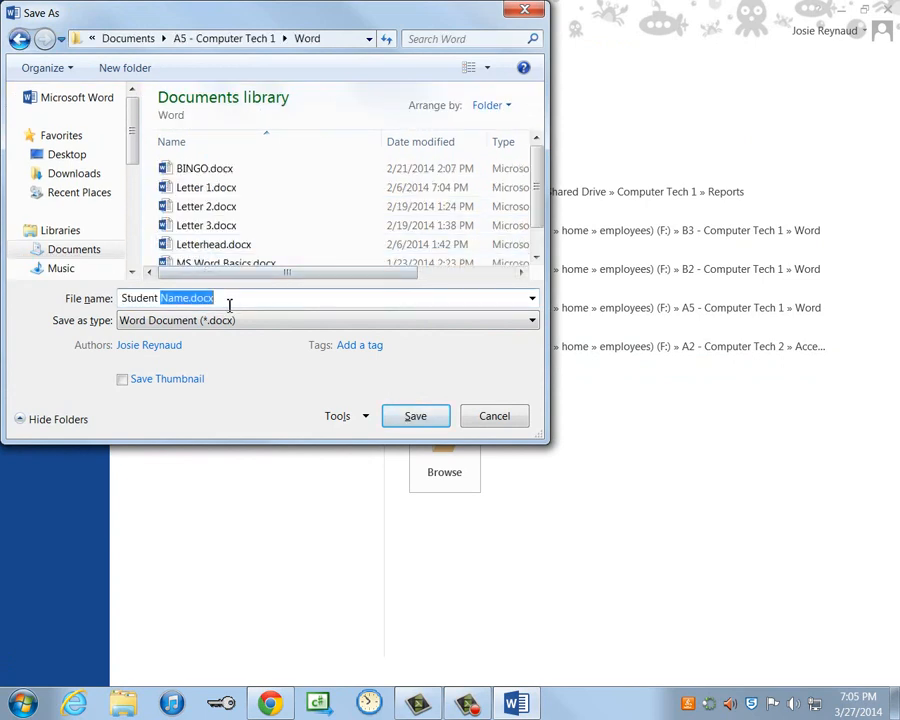
key("BackSpace")
key("BackSpace")
key("BackSpace")
key("BackSpace")
key("BackSpace")
key("BackSpace")
key("BackSpace")
key("BackSpace")
key("BackSpace")
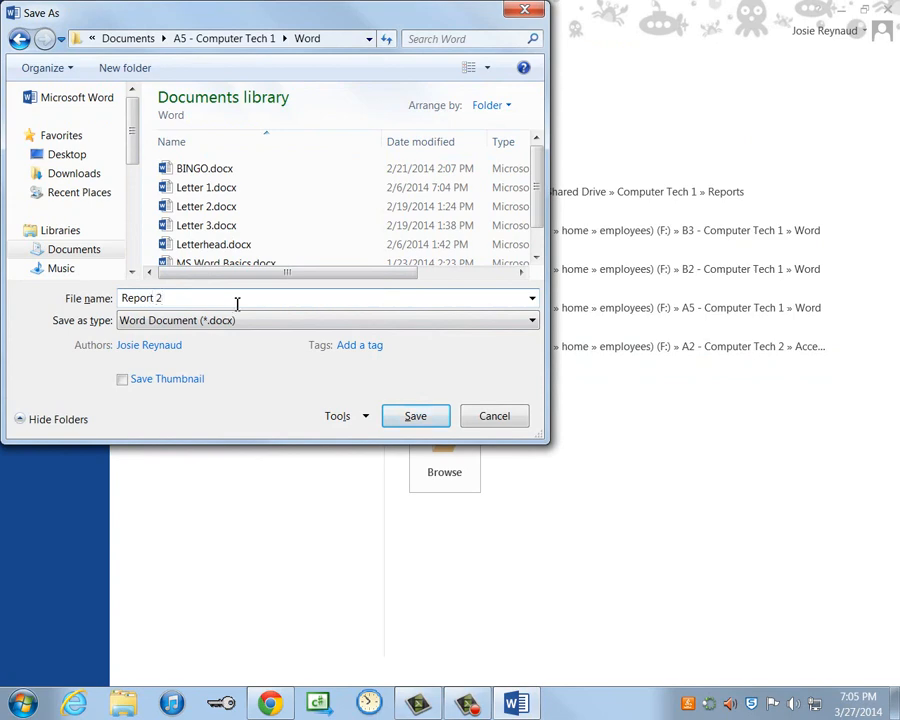
left_click(408, 418)
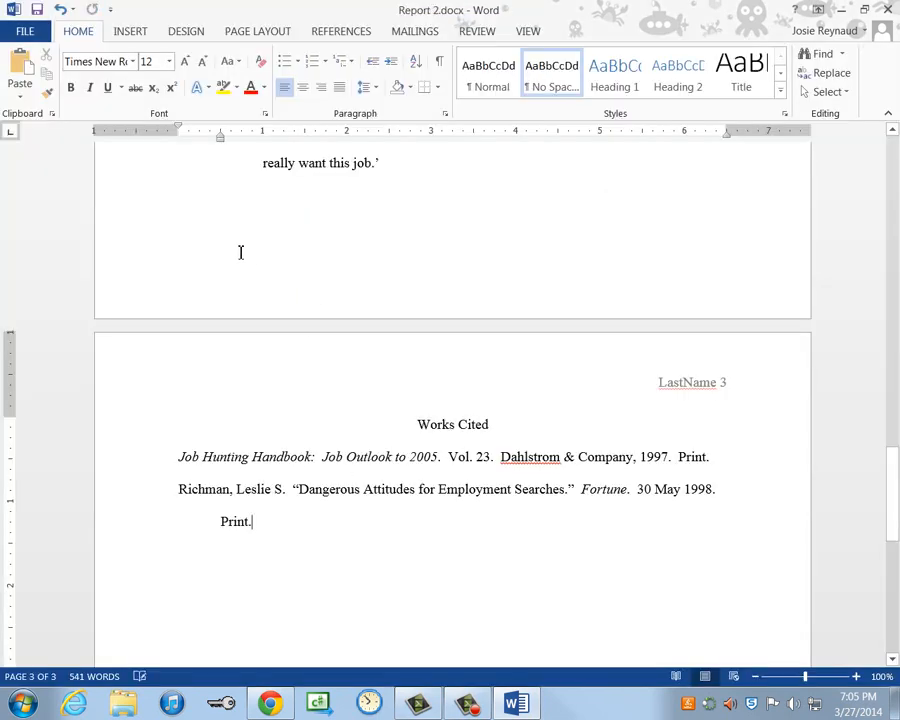
- Export Report 2 through Create PDF/XPS and publish it as Report 2.pdf in the Word folder
left_click(27, 34)
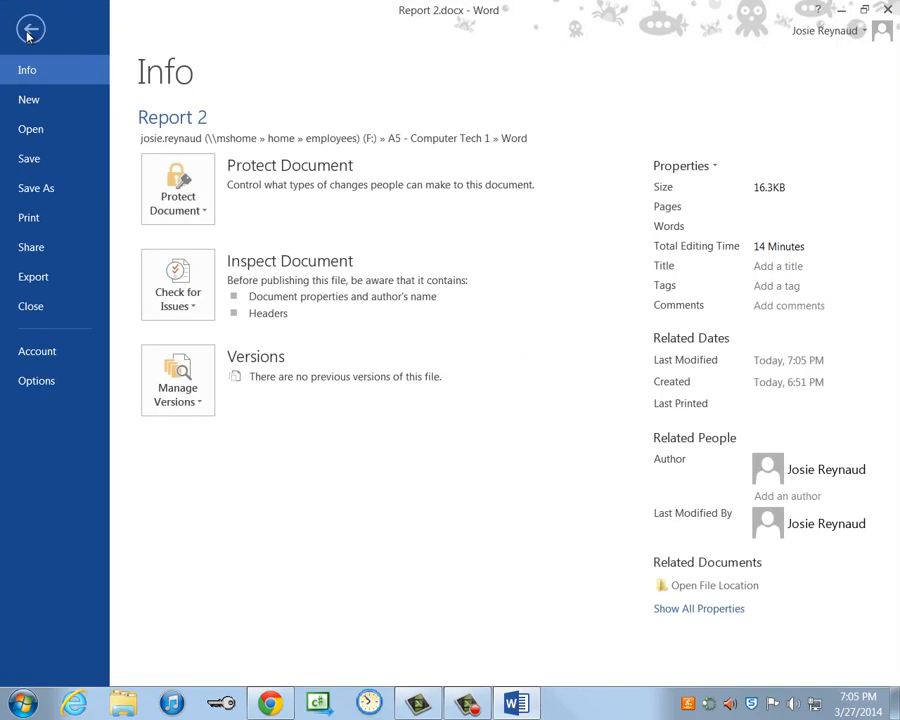
left_click(37, 283)
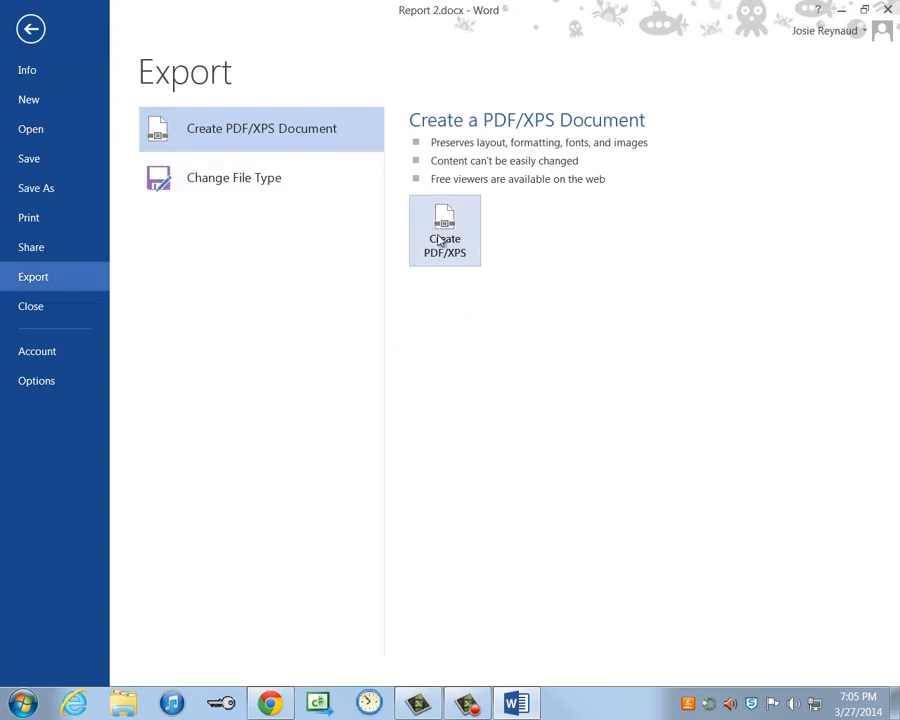
left_click(441, 242)
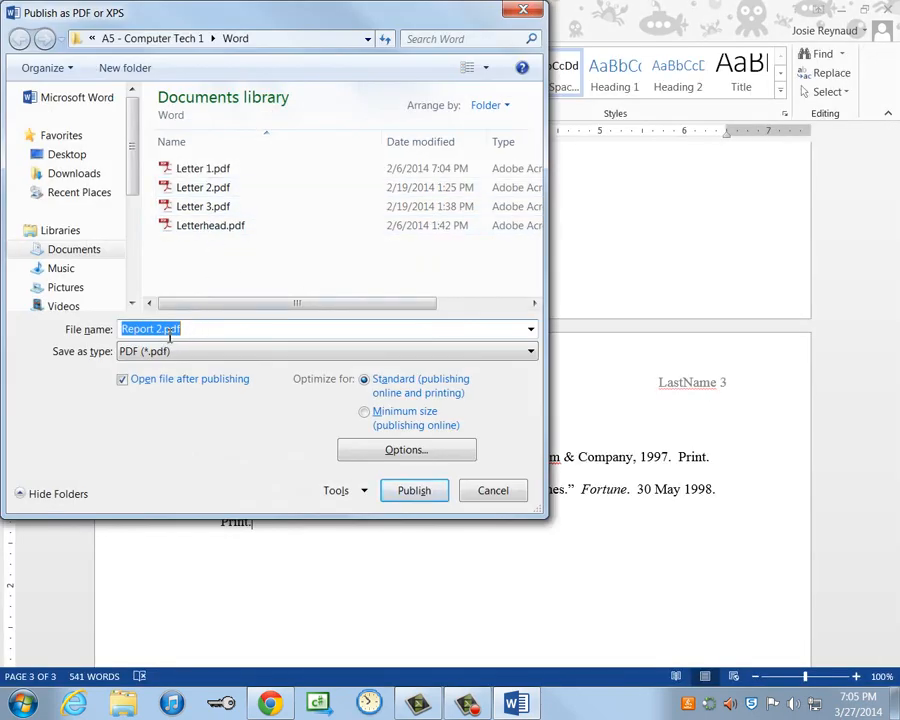
left_click(414, 490)
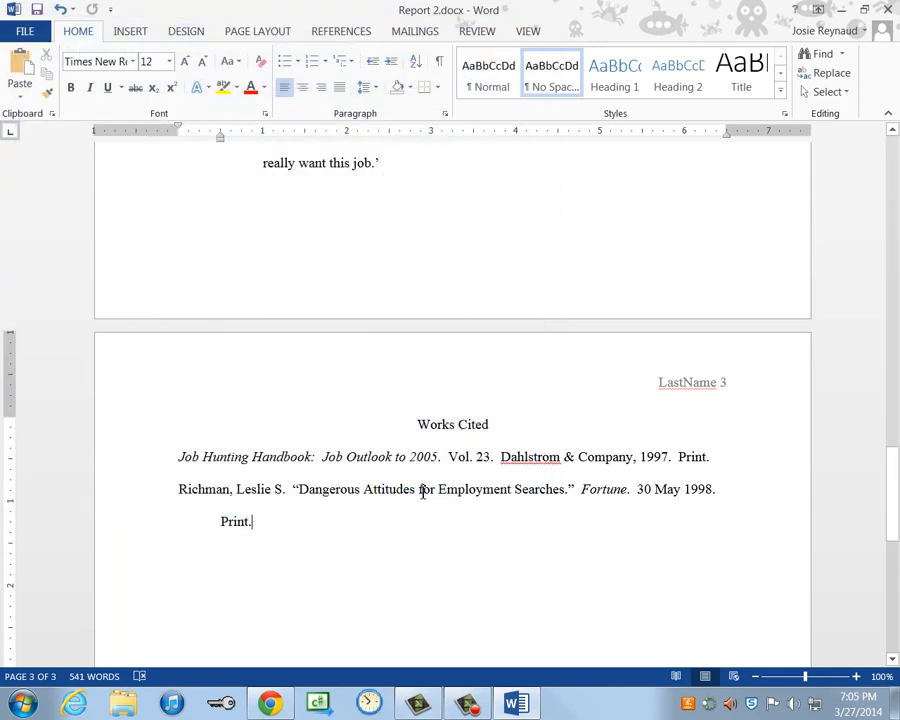